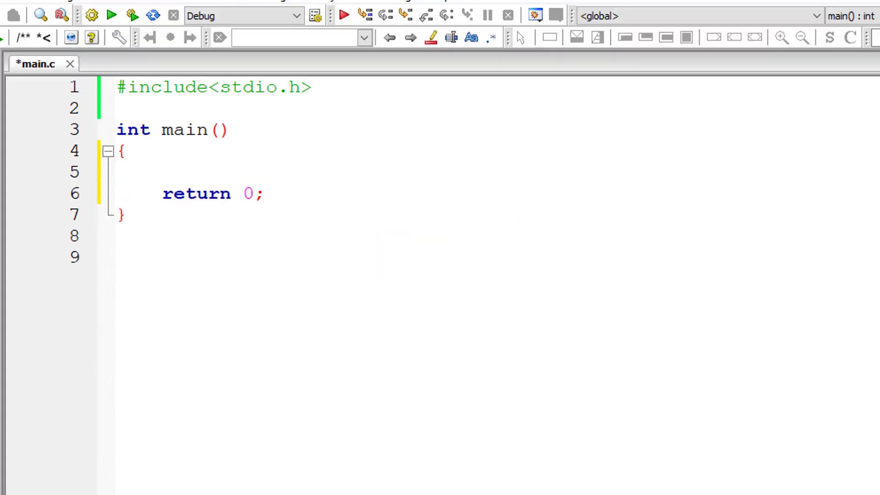
type("float p, ")
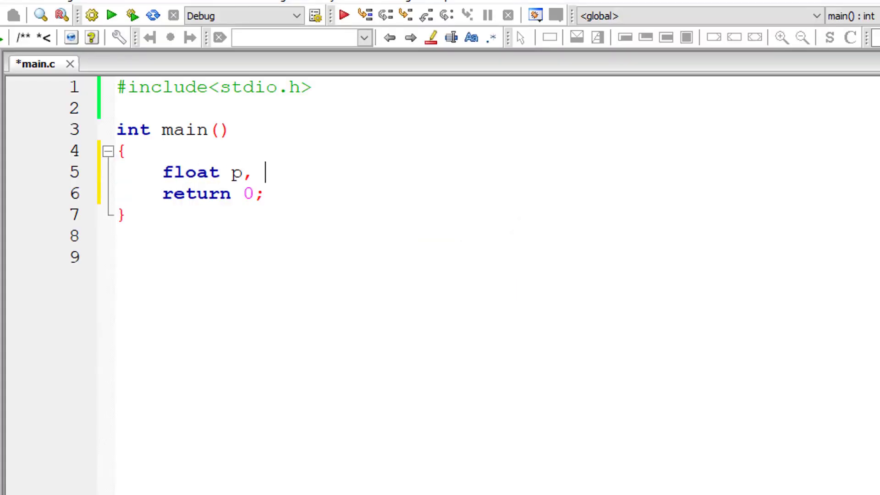
type("n")
type(", r")
type(", ")
type("q, ")
type("a;")
Declare floats p, n, r, q, a, then prompt 'Enter principal amount' and scanf into p
key("Return")
key("Return")
key("Return")
key("Up")
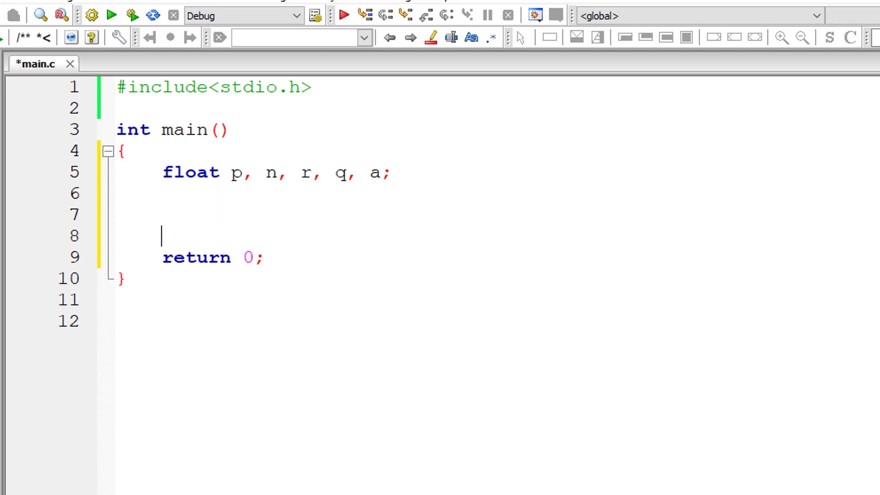
type("printf(")
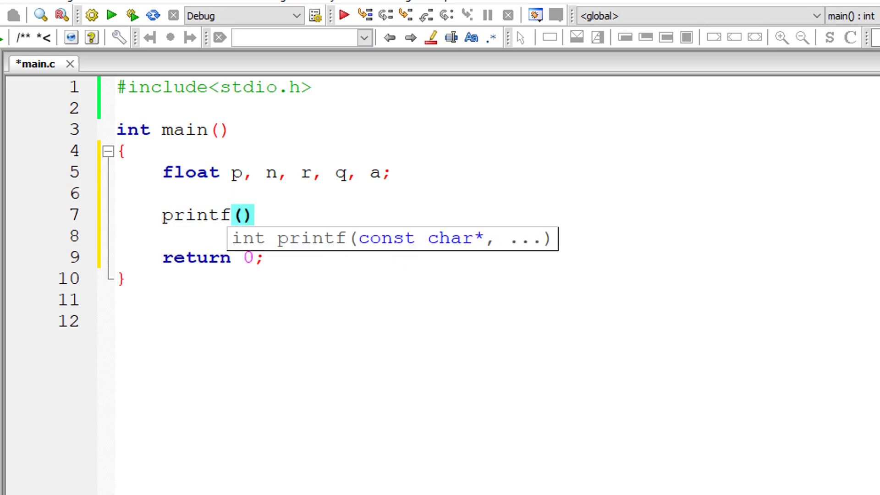
type("\"")
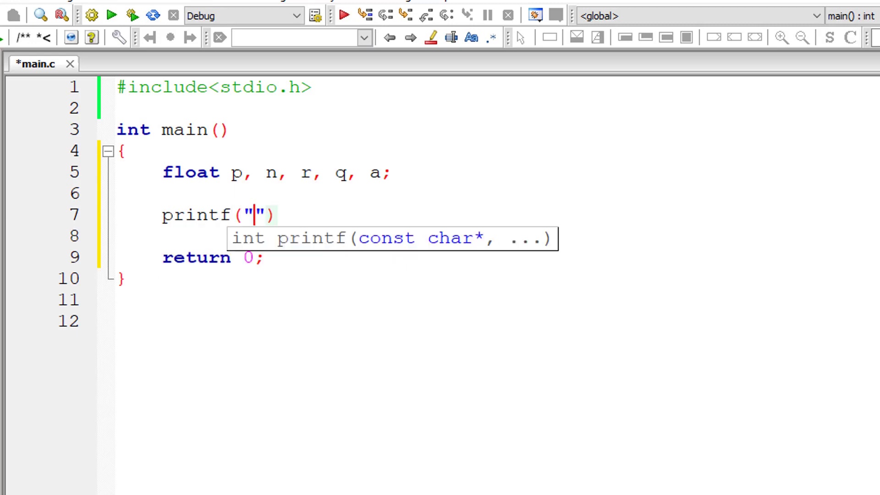
type("Enter prin")
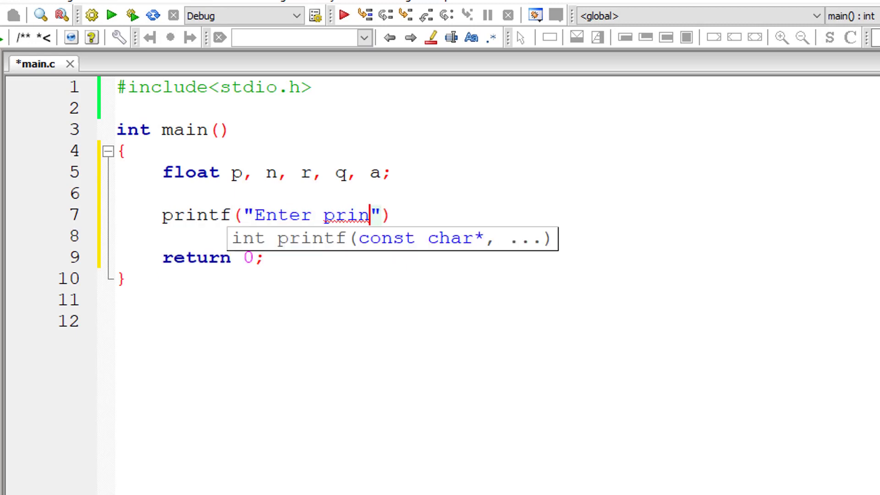
type("cipal amount")
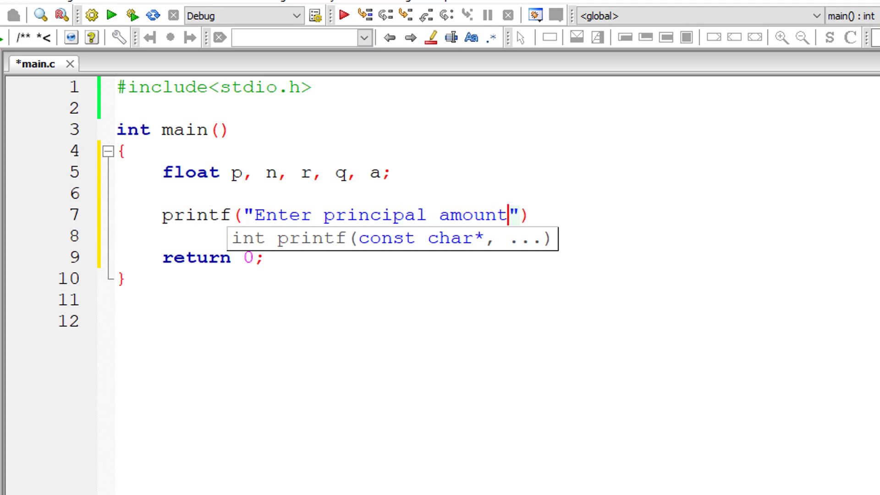
type("\\n")
key("End")
type(";")
key("Return")
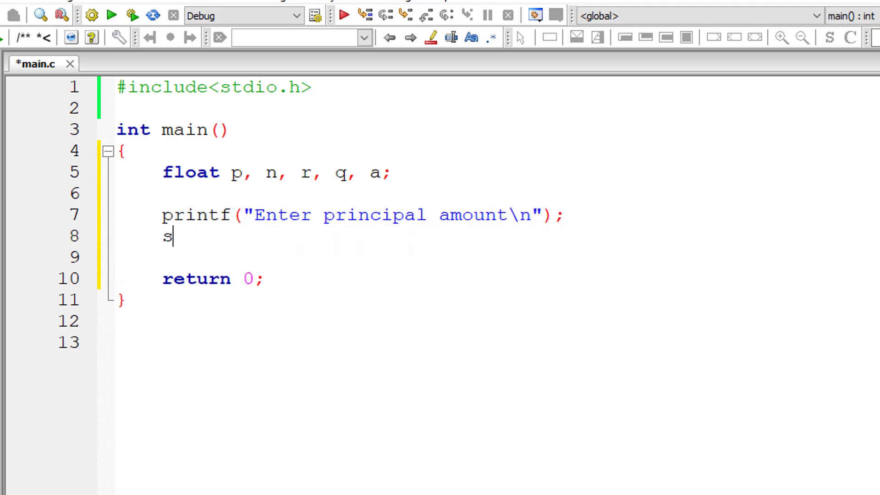
type("scanf(\"%")
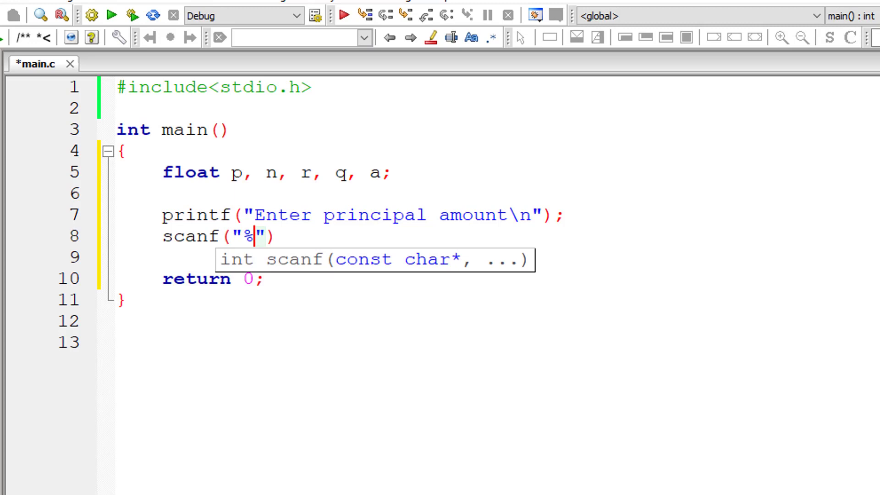
type("f")
key("Right")
type(", ")
type("&")
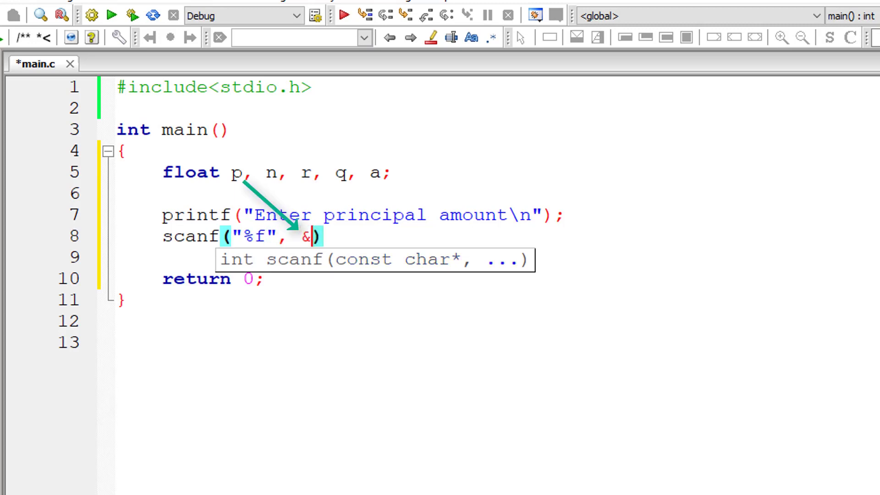
type("p")
key("Right")
type(";")
Copy the prompt and scanf lines and add blank lines below them
key("shift+Home")
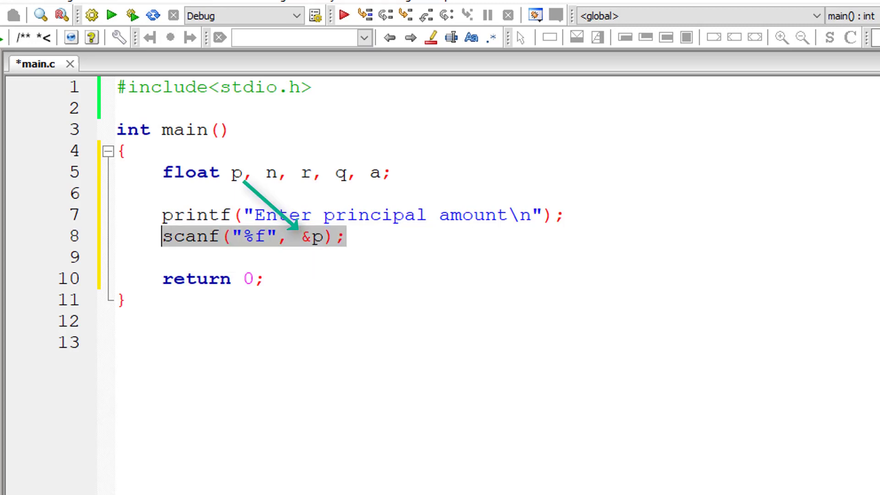
key("shift+Home")
key("shift+Up")
key("ctrl+c")
key("Down")
key("Down")
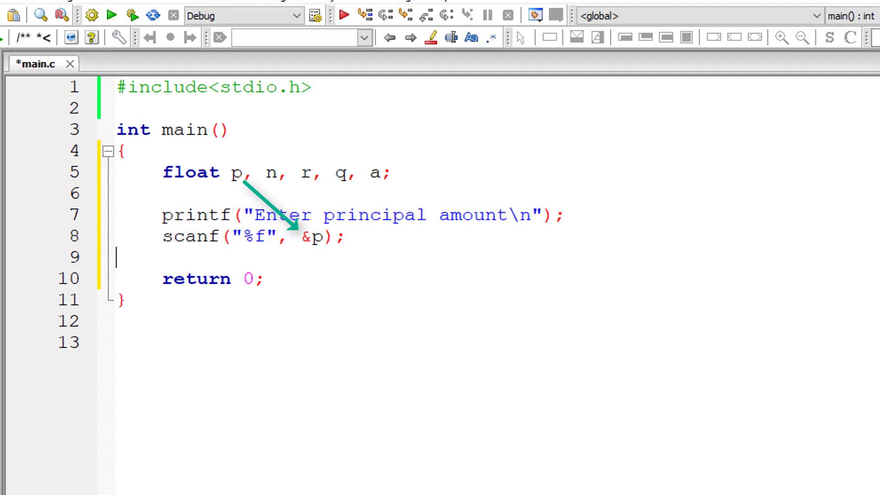
key("Return")
key("Up")
key("Return")
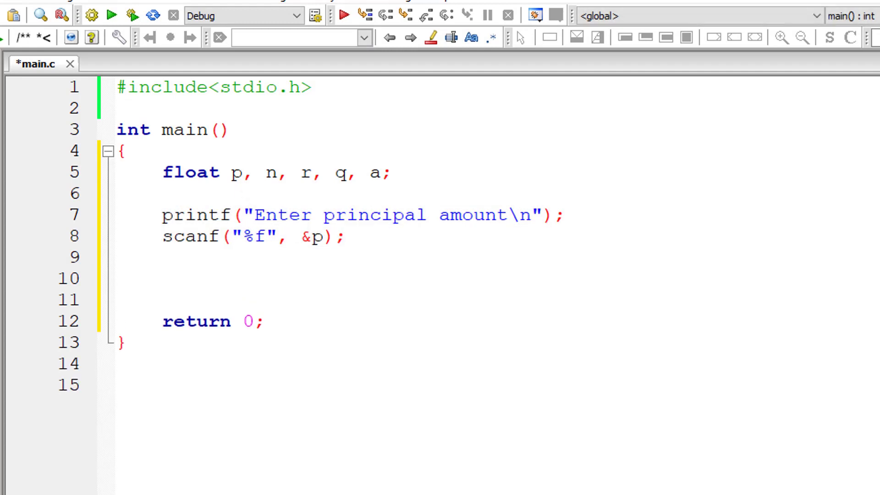
Paste a copy of the pair, changed to prompt for number of years and read into n
key("ctrl+v")
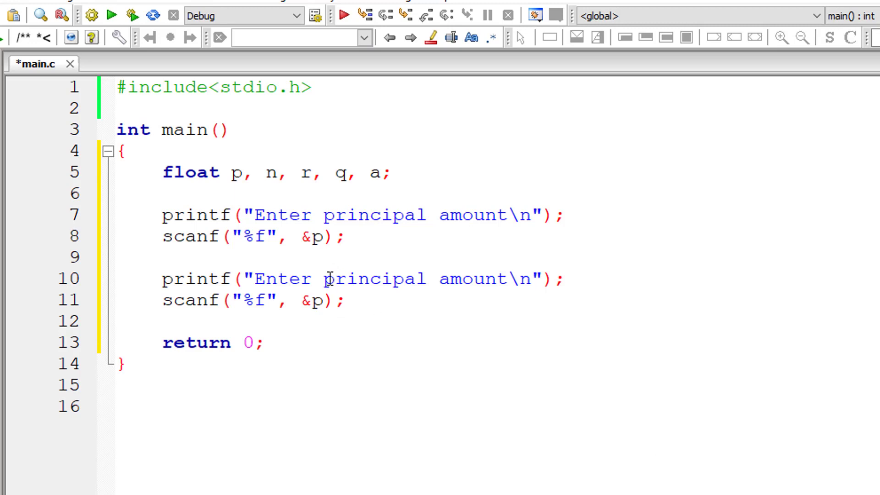
left_click_drag(324, 279, 509, 279)
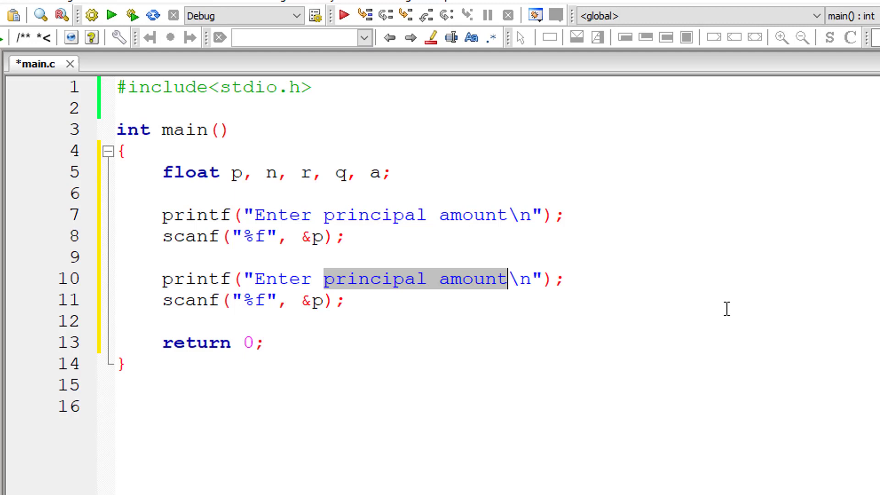
type("number of year")
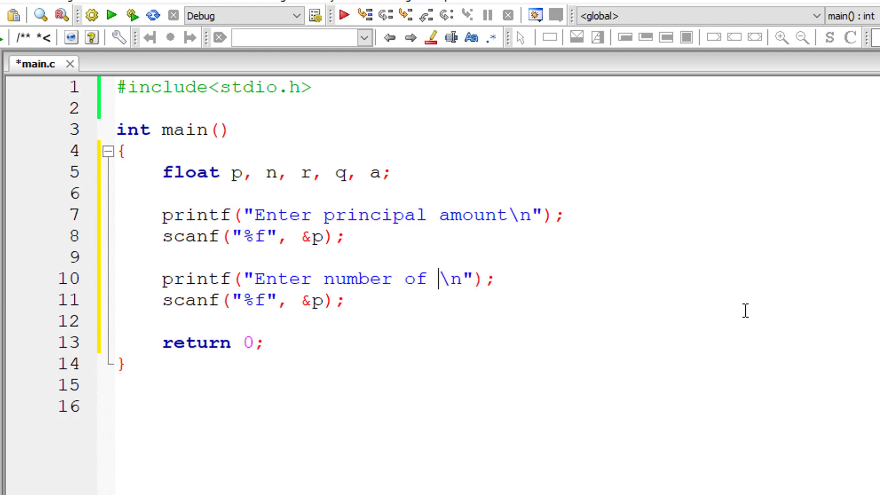
type("s")
key("Down")
key("Left")
key("Left")
key("Left")
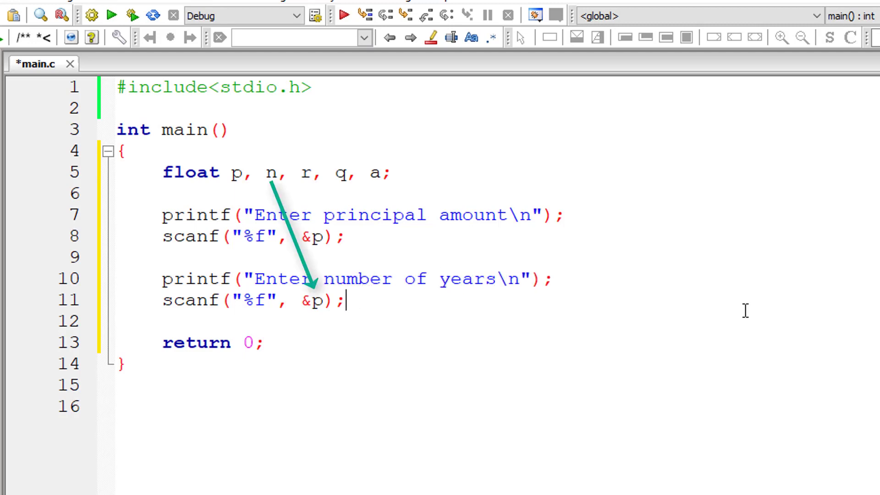
key("shift+Right")
type("n")
key("End")
key("Return")
key("Return")
key("Home")
Paste another copy, changed to prompt for rate of interest and read into r
key("ctrl+v")
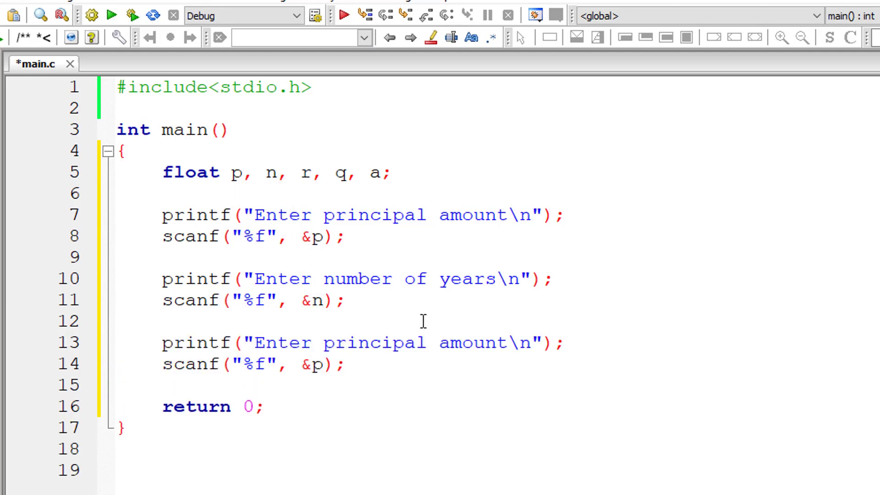
left_click_drag(325, 343, 510, 343)
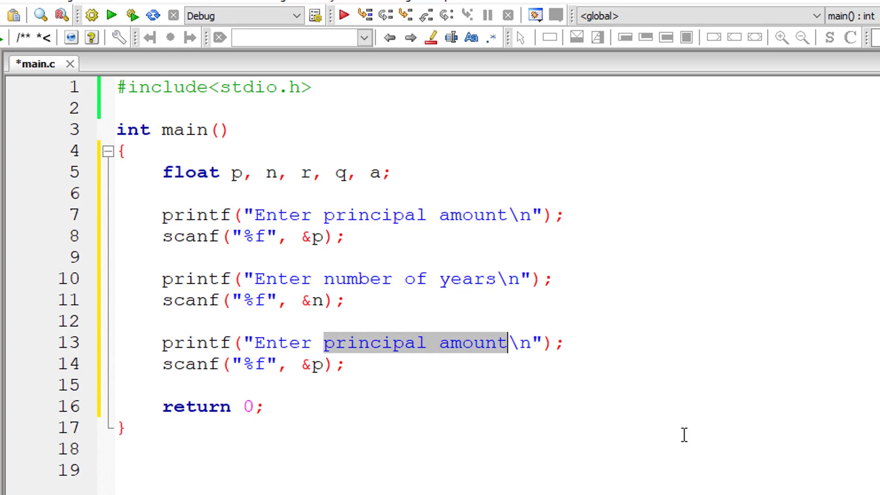
type("rate of interes")
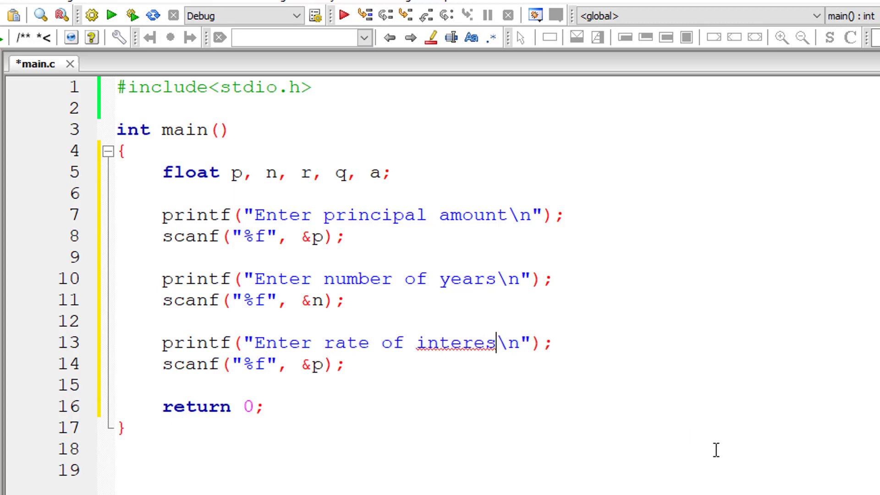
type("t")
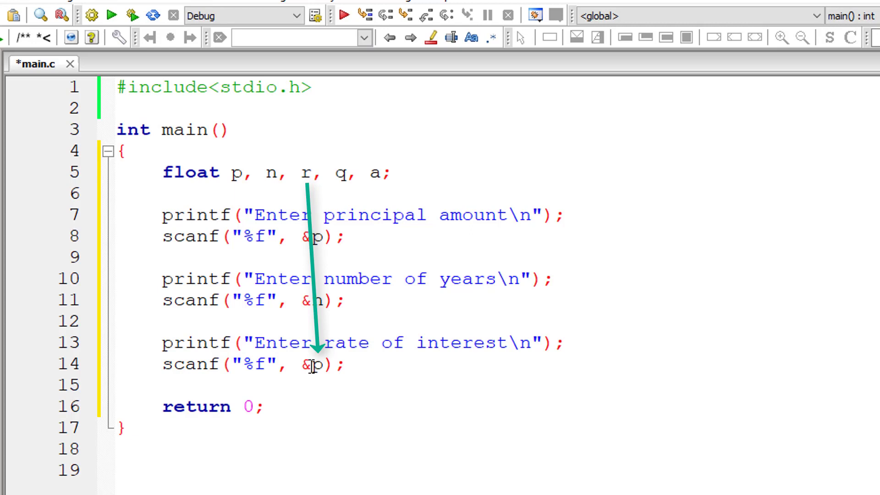
double_click(318, 364)
type("r")
left_click(427, 371)
key("Return")
key("Return")
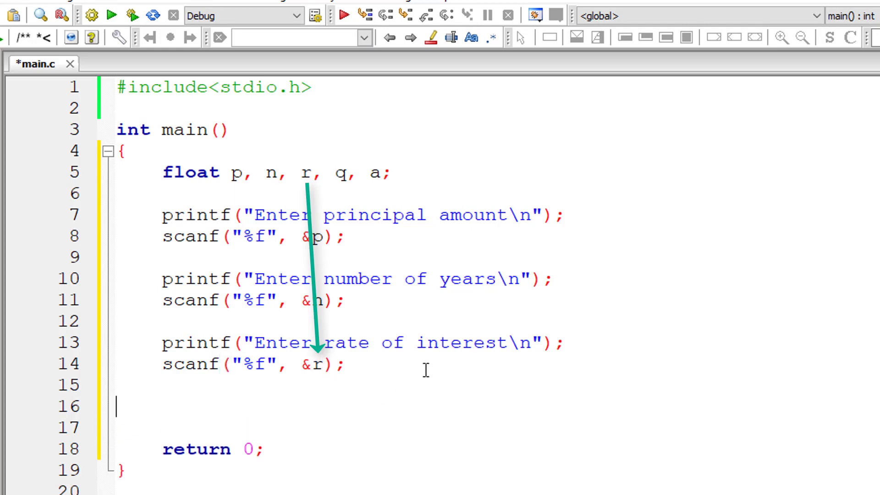
Paste a fourth pair prompting 'no of times you compound per year' and reading into q
key("ctrl+v")
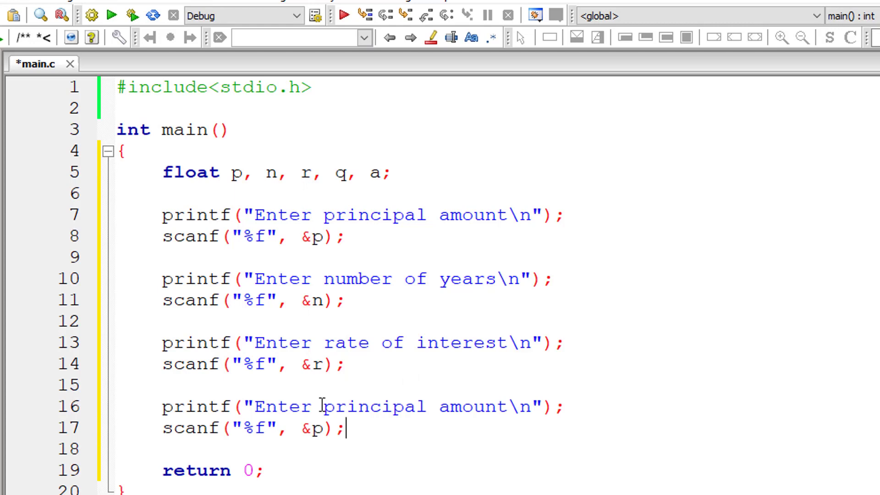
left_click_drag(323, 407, 509, 409)
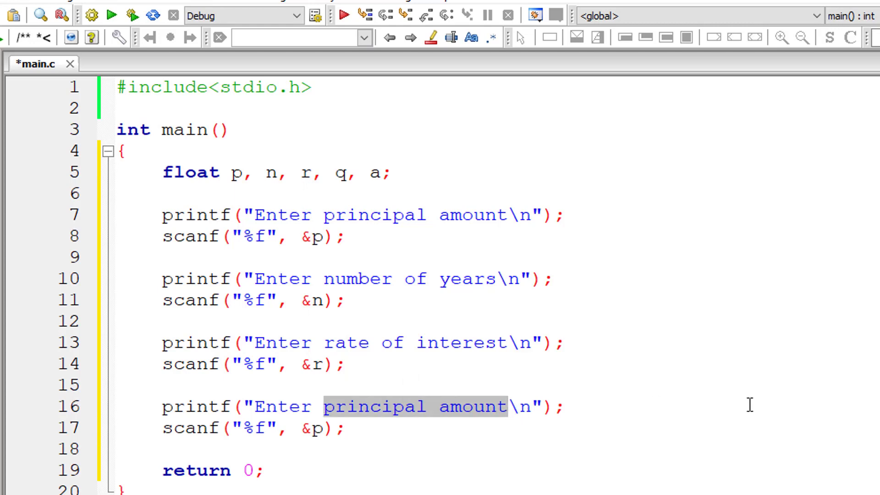
type("no of times ")
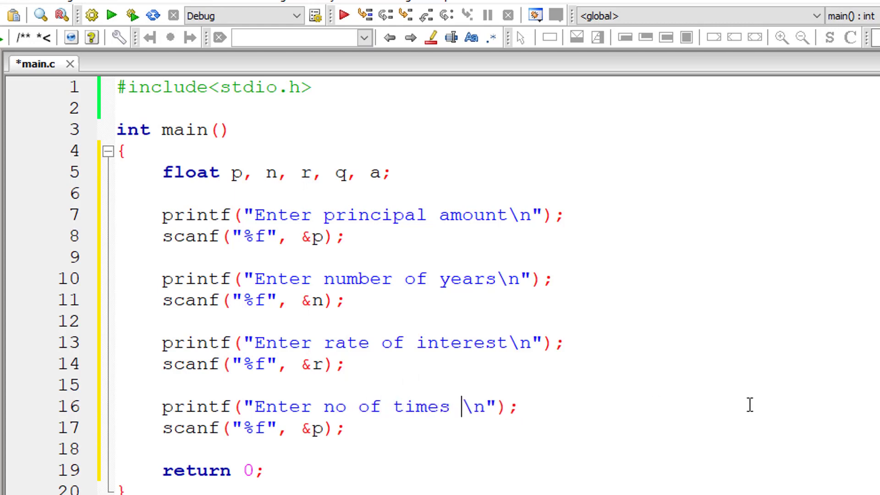
type("you compou")
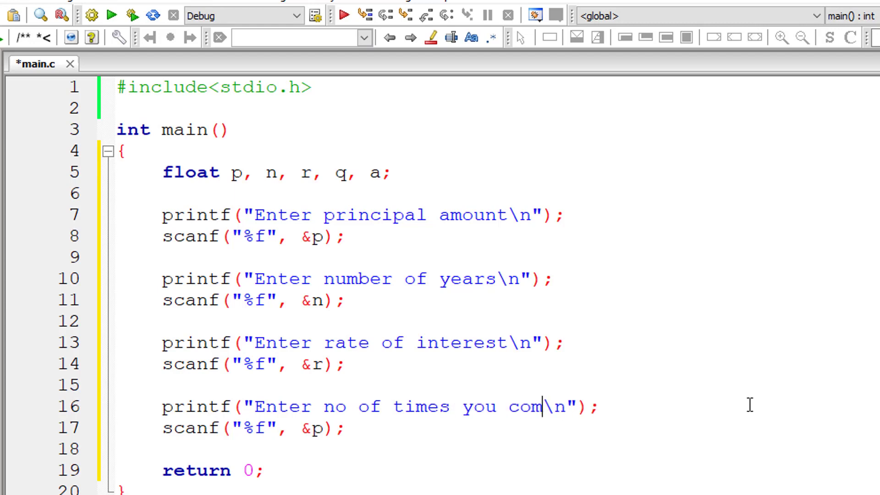
type("nd")
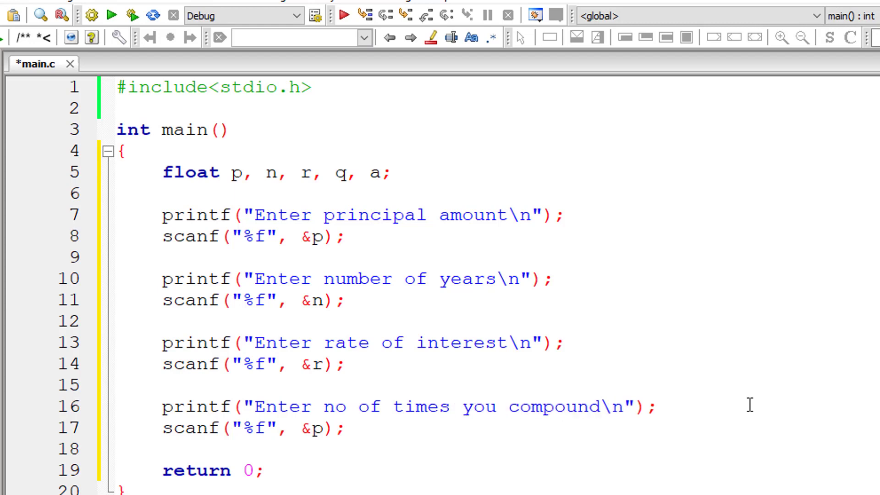
type(" for")
key("BackSpace")
key("BackSpace")
key("BackSpace")
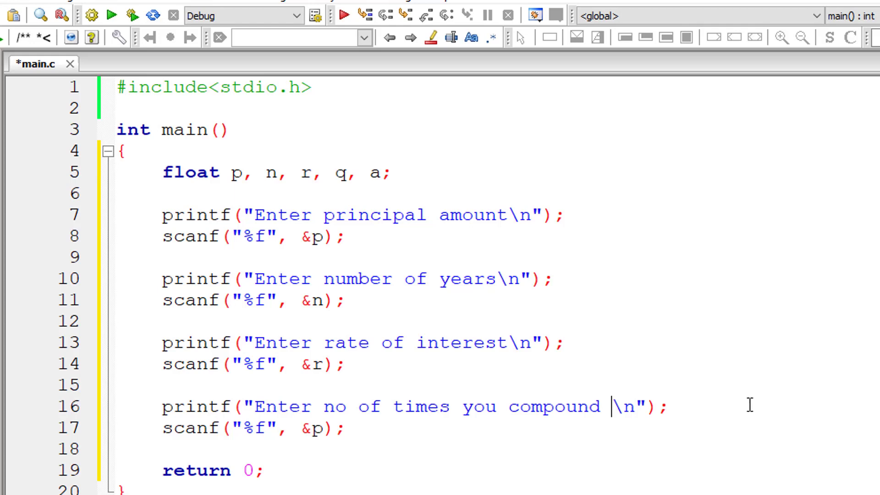
type("per year")
key("Down")
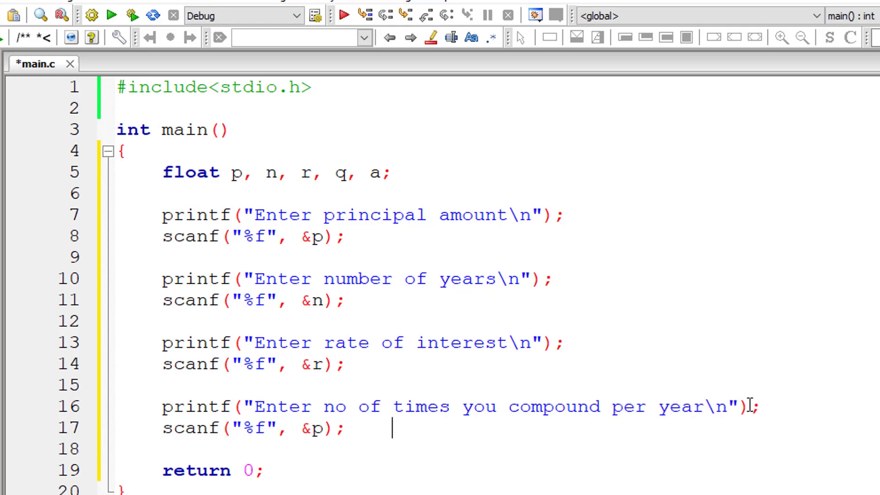
key("Left")
key("Left")
key("Left")
key("Left")
key("Left")
key("BackSpace")
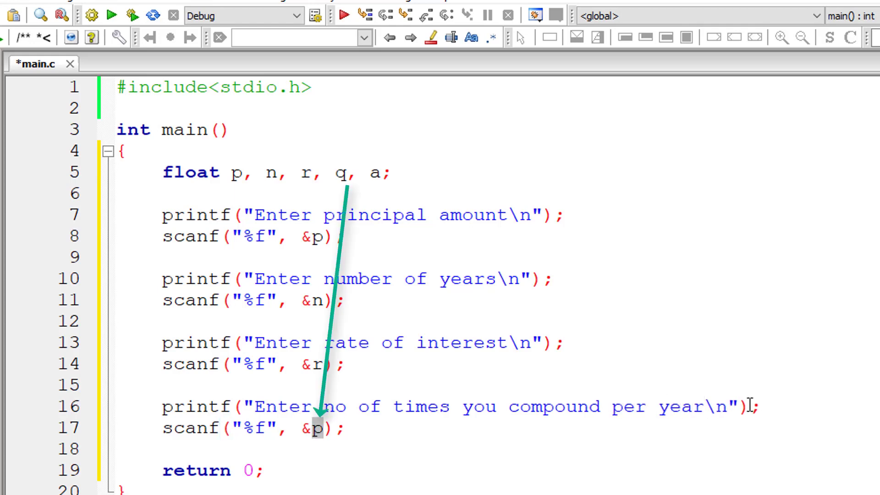
type("q")
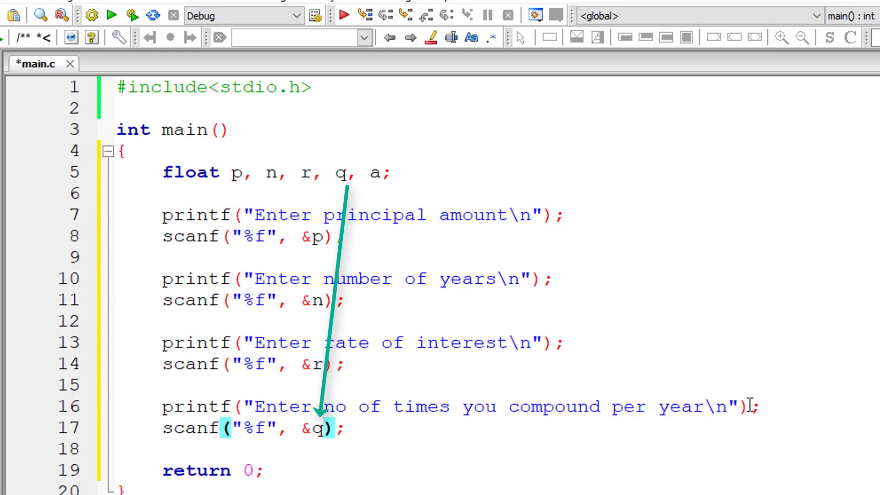
Insert r = r / 100; on a new line below the rate scanf
left_click(356, 364)
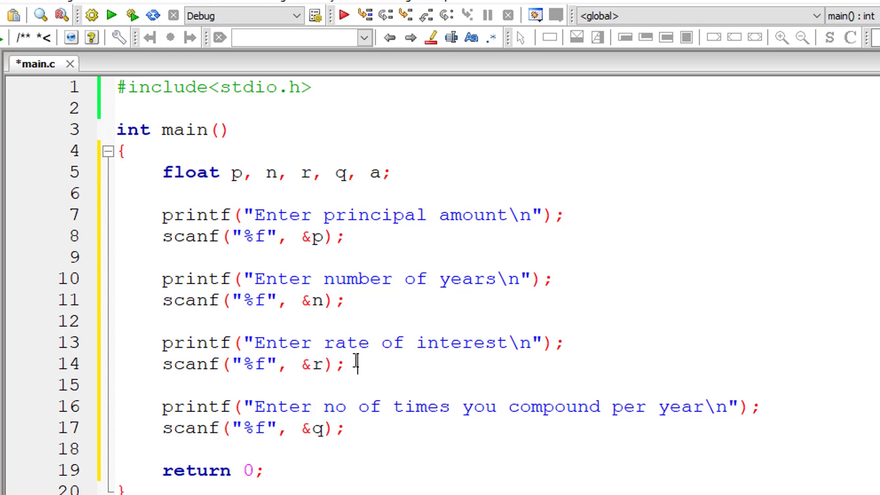
key("Return")
key("Return")
type("r")
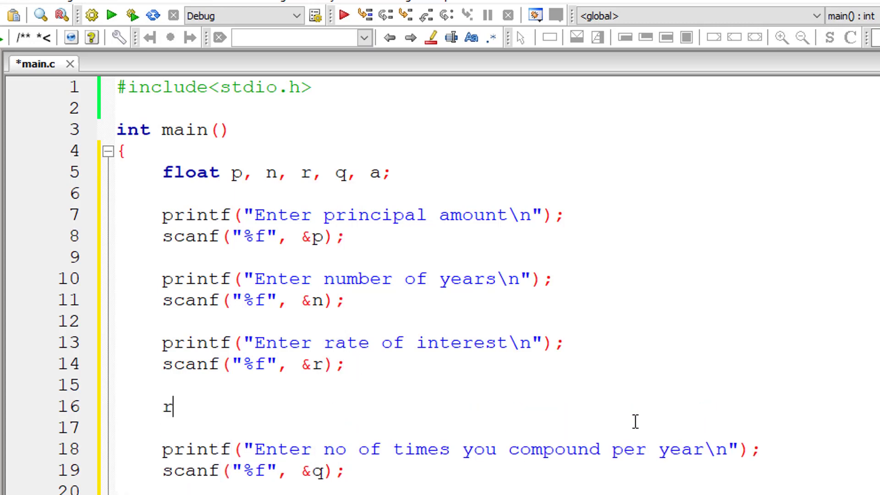
type(" = r / ")
type("100;")
left_click(358, 466)
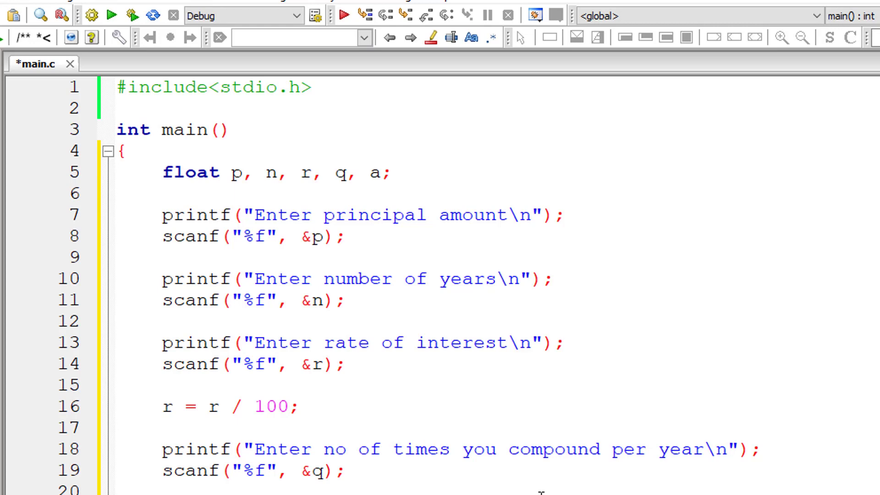
Write a = p * pow((1 + (r/q)), n * q); above return 0, fixing its parentheses
key("Return")
key("Return")
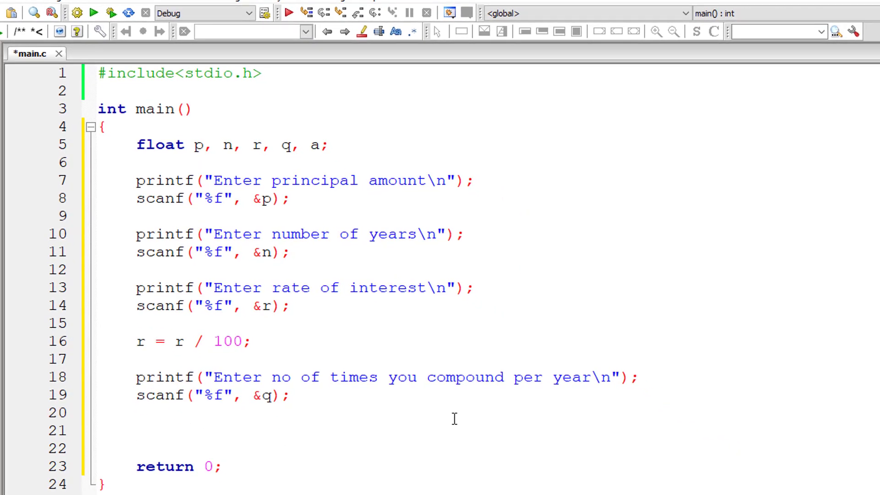
type("a ")
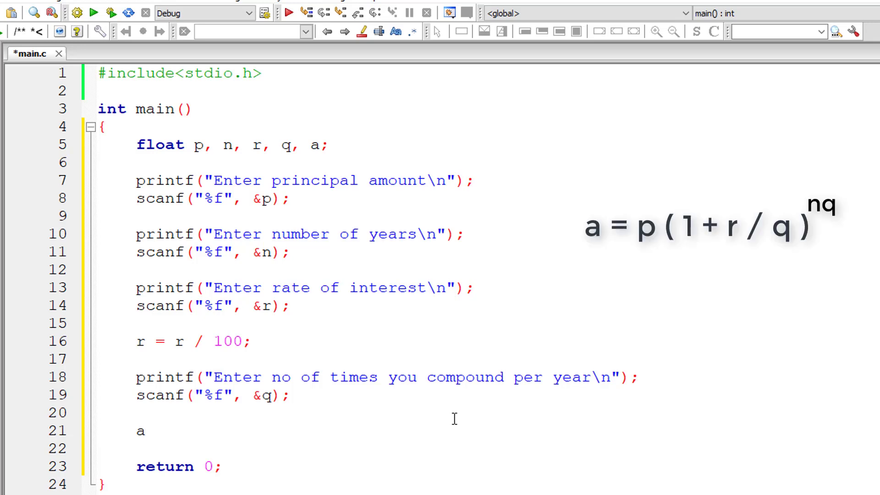
type("= p ")
type("* pow")
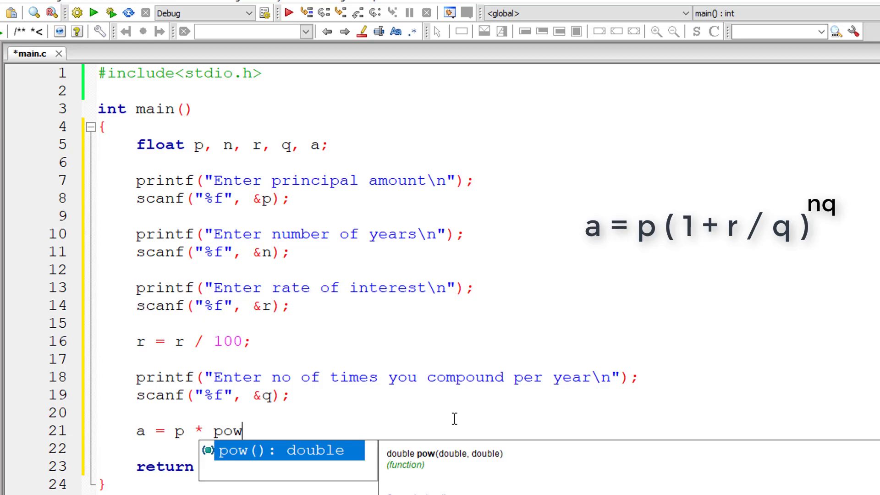
type("()   ;")
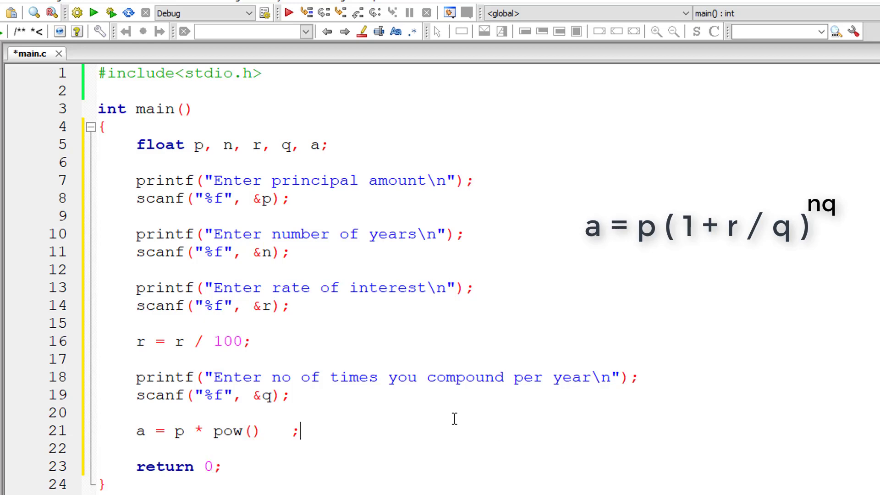
key("Left")
key("Left")
key("shift+Left")
key("shift+Left")
key("Delete")
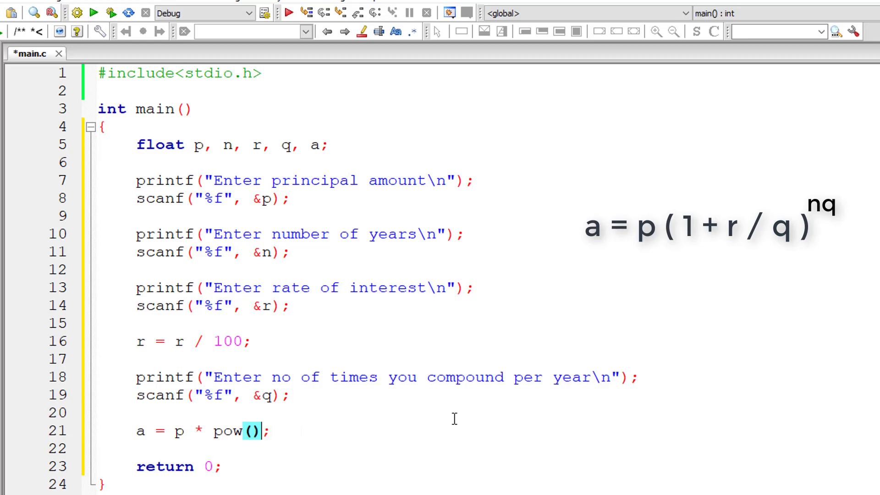
key("Left")
key("Left")
key("Left")
key("Left")
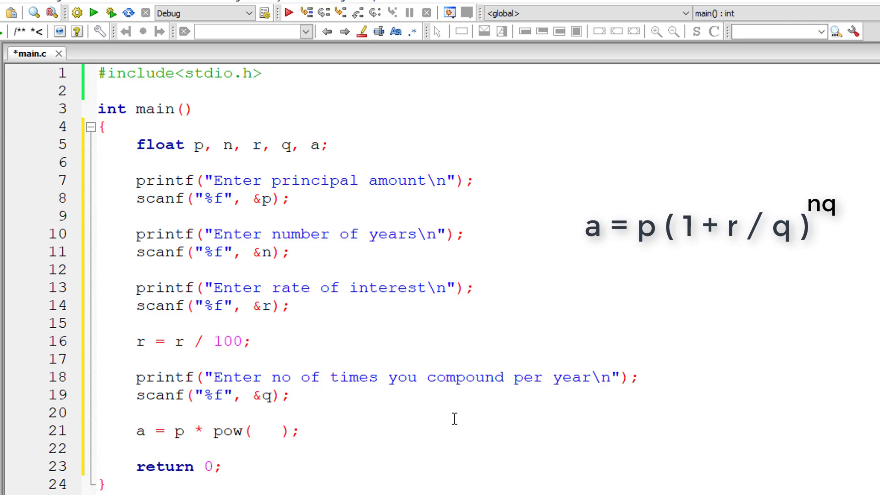
type(",")
key("Left")
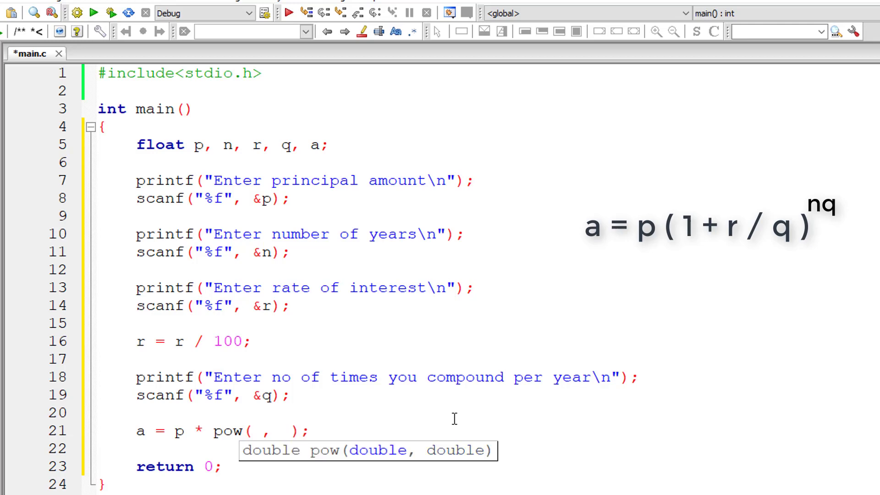
type("()")
key("Left")
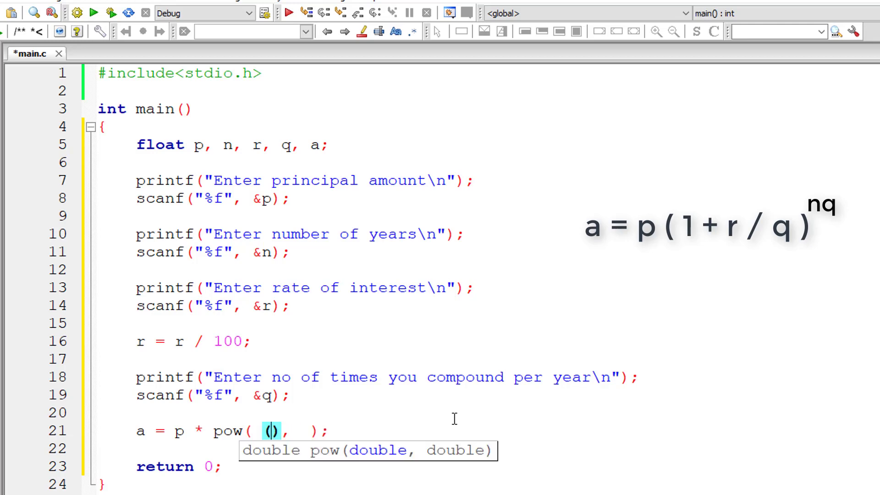
type("1 + ")
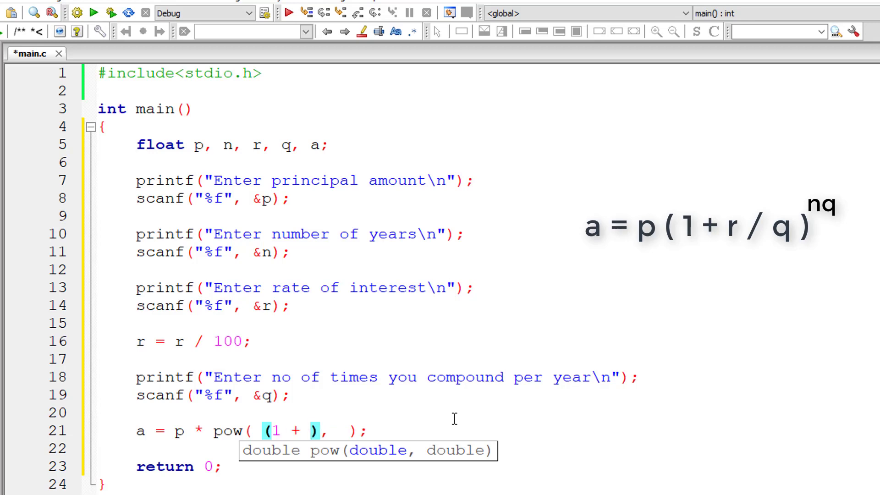
type("()")
key("Left")
type("r")
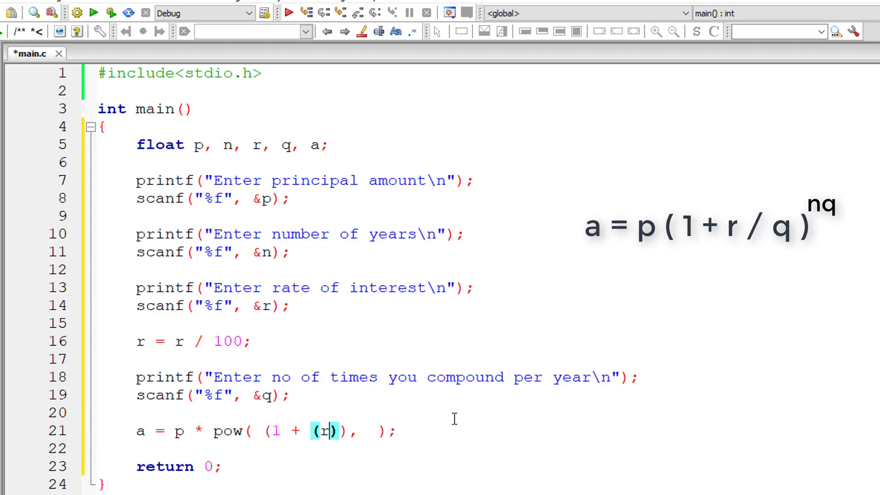
type("/")
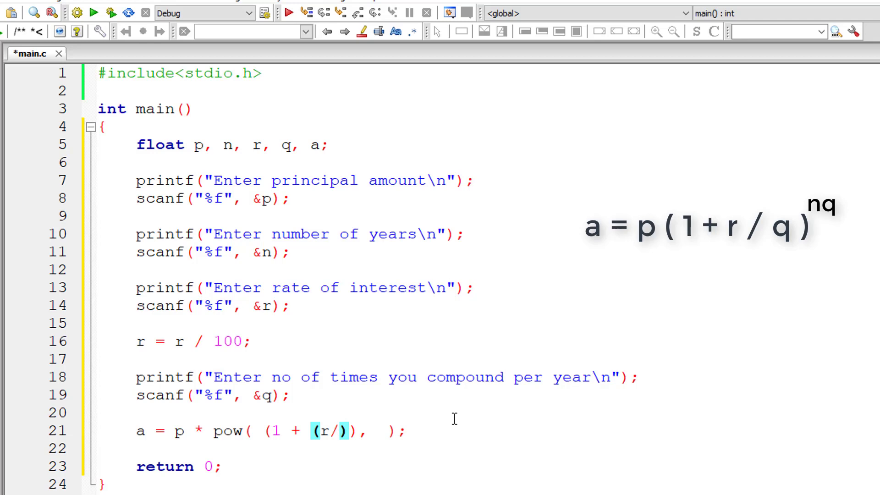
type("q")
key("Right")
key("Right")
key("Right")
key("Right")
key("Right")
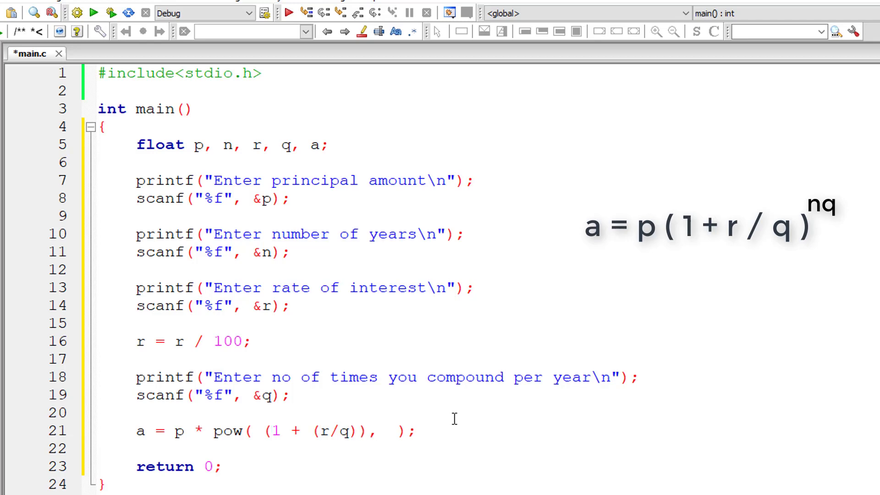
type("n * ")
type("q")
key("Down")
key("Up")
key("End")
Add printf("Compounded amount is %f\n", a); below the formula
key("Return")
key("Return")
type("pr")
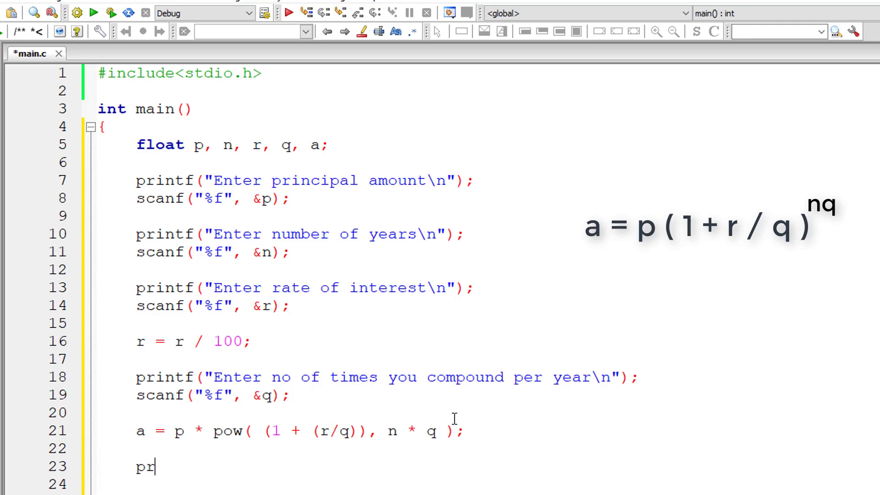
type("intf(\"")
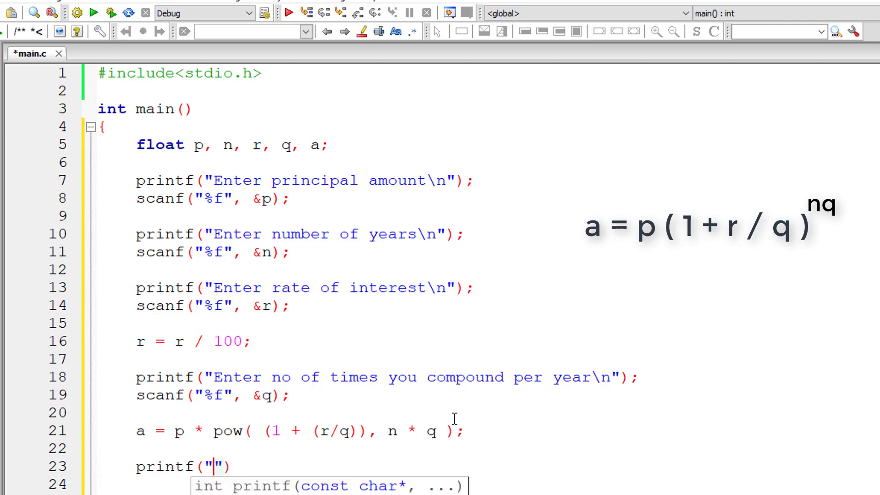
type("Compoin")
key("BackSpace")
key("BackSpace")
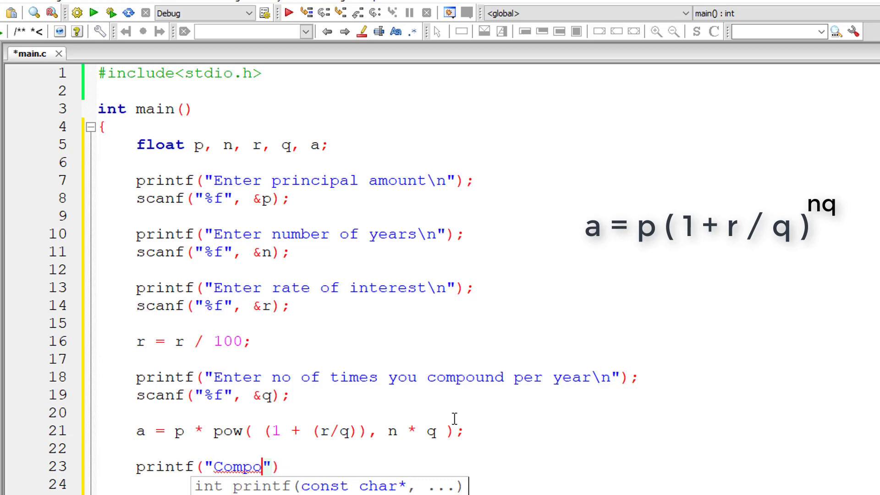
type("unded a")
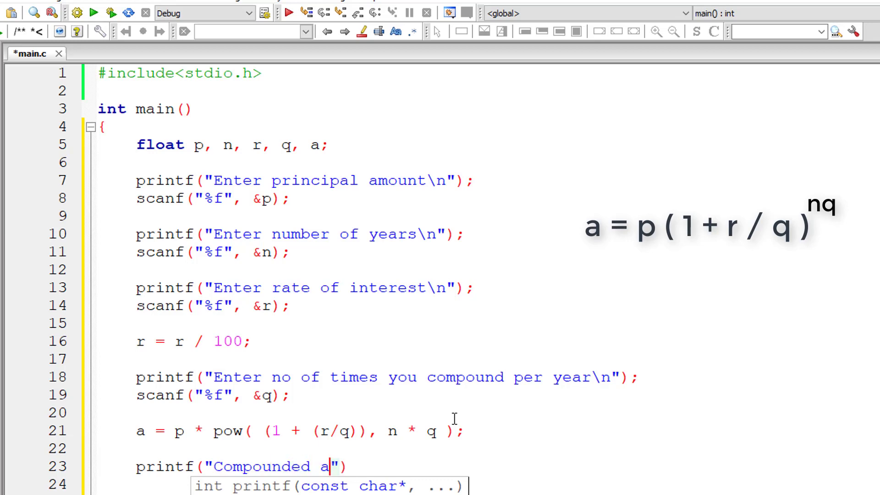
type("mount is %")
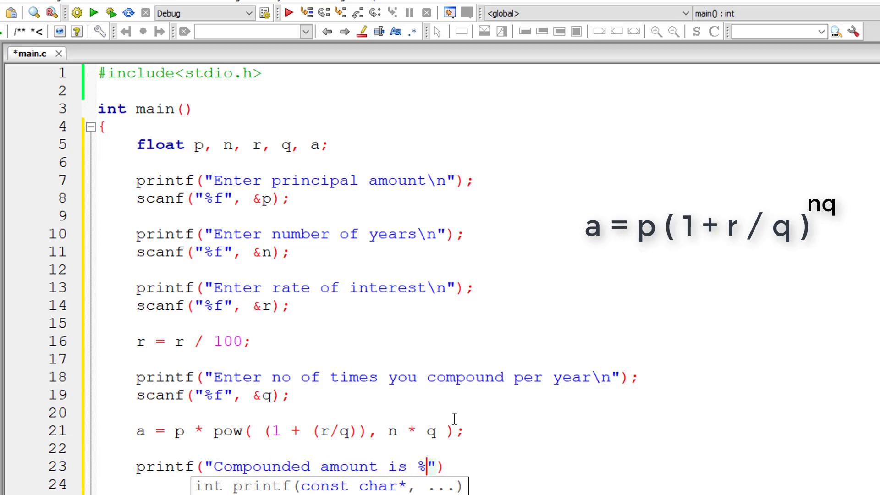
type("f")
key("Right")
key("Right")
type(", a)")
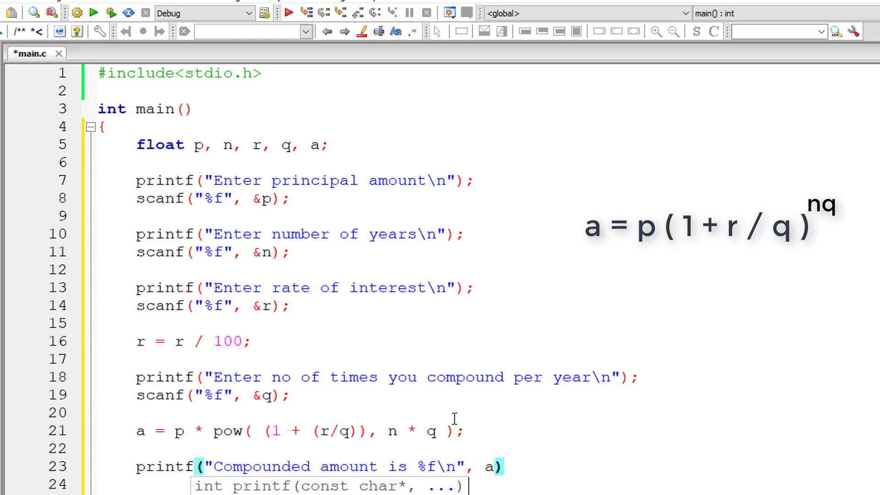
type(";")
Save main.c and build the program
key("ctrl+s")
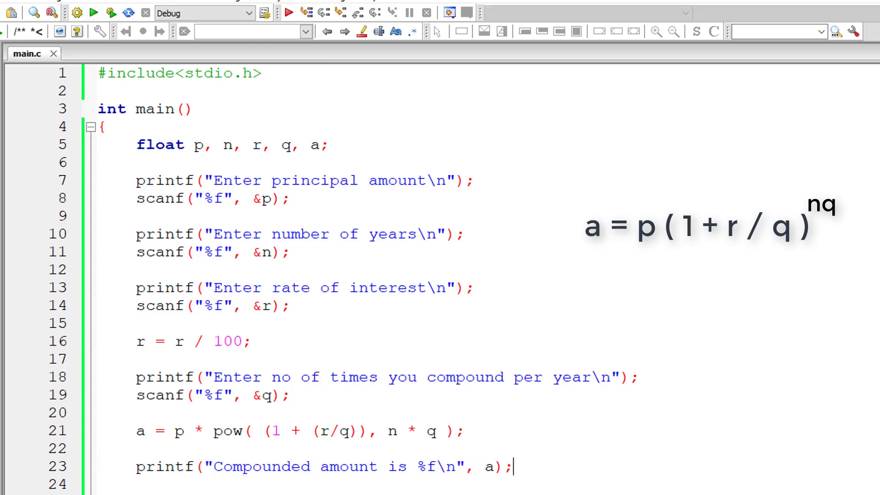
left_click(78, 14)
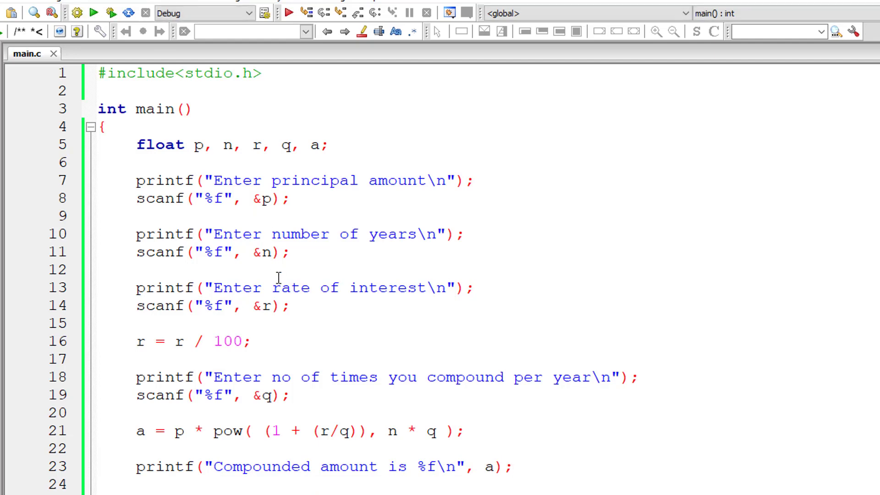
left_click(270, 342)
Add #include<math.h> below the stdio.h include and save
left_click(273, 77)
key("Return")
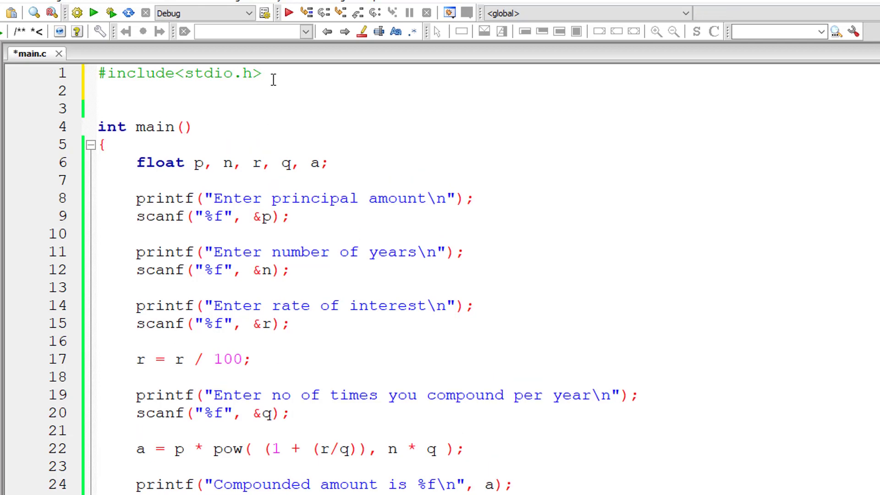
type("#incl")
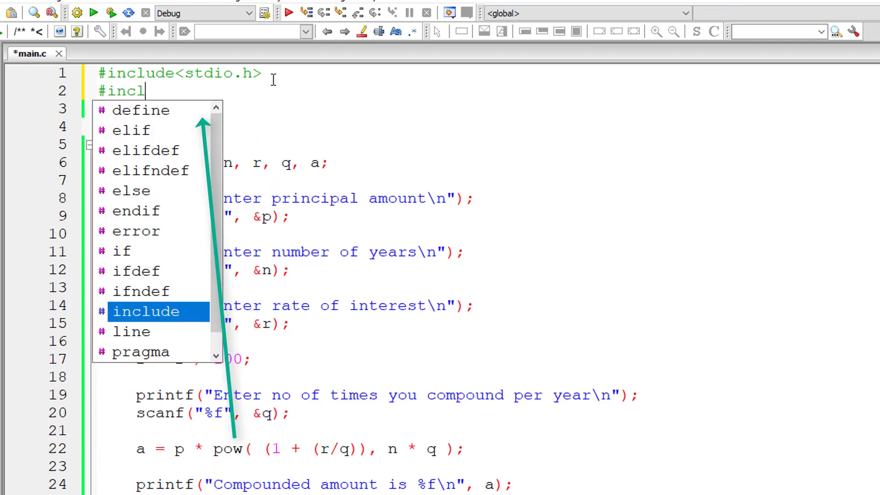
type("ude<math")
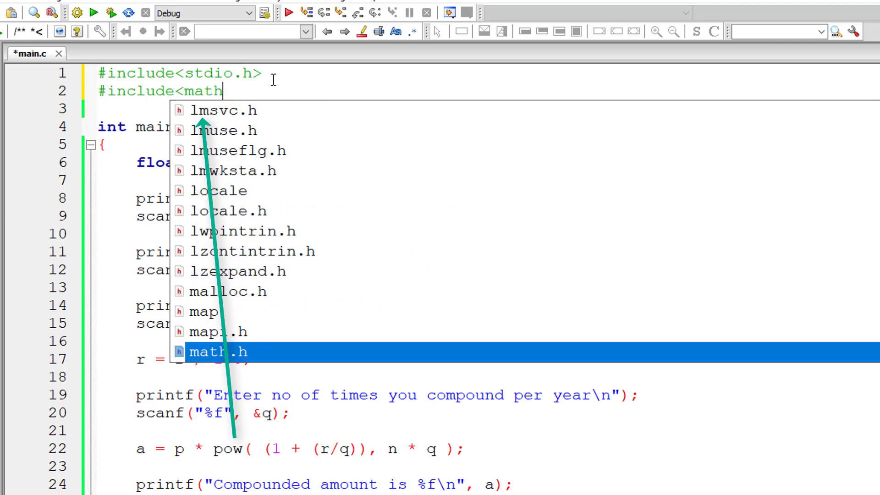
type(".h>")
key("ctrl+s")
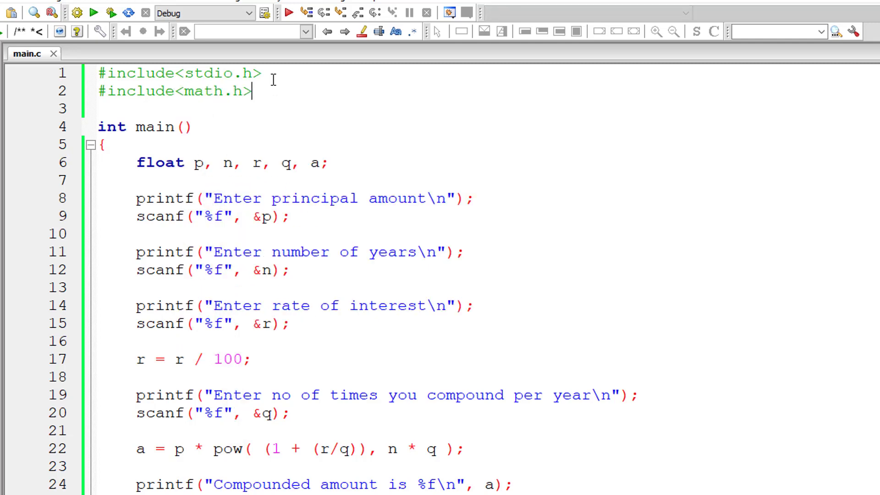
Declare int count; and add an empty for(count = 1; count <= 10; count++) loop
left_click(337, 163)
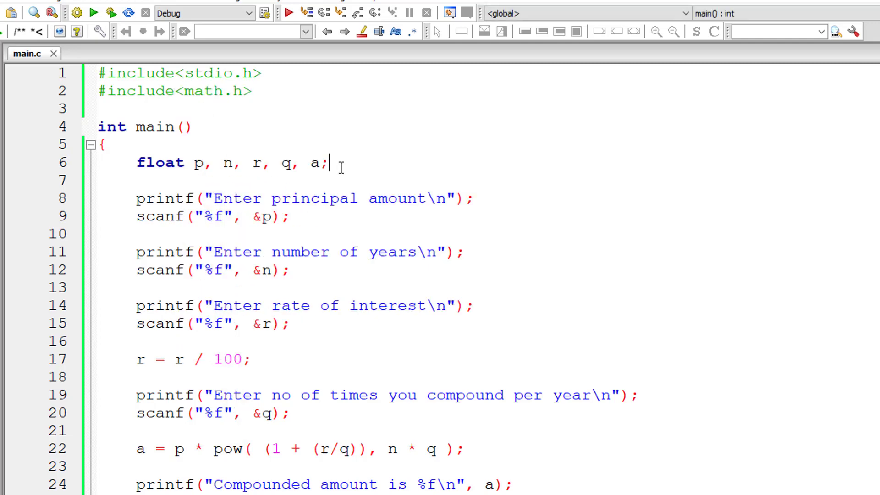
key("Return")
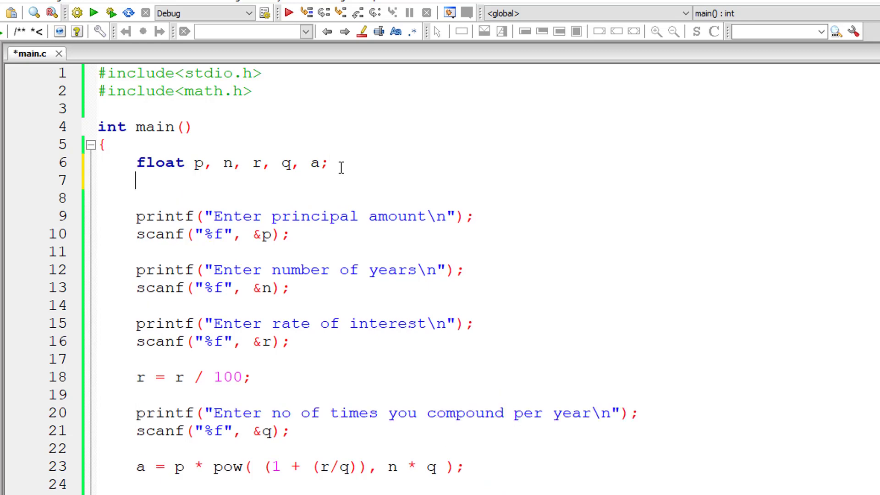
type("int count")
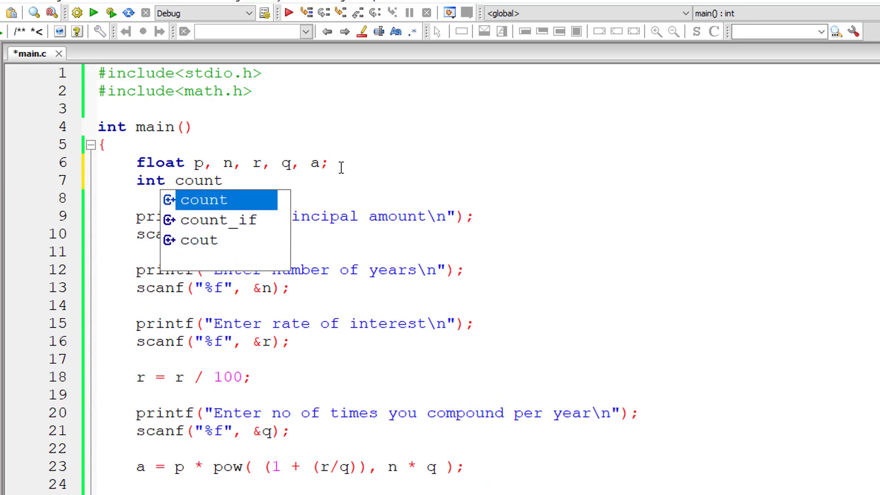
type(";")
key("Return")
key("Return")
type("for(")
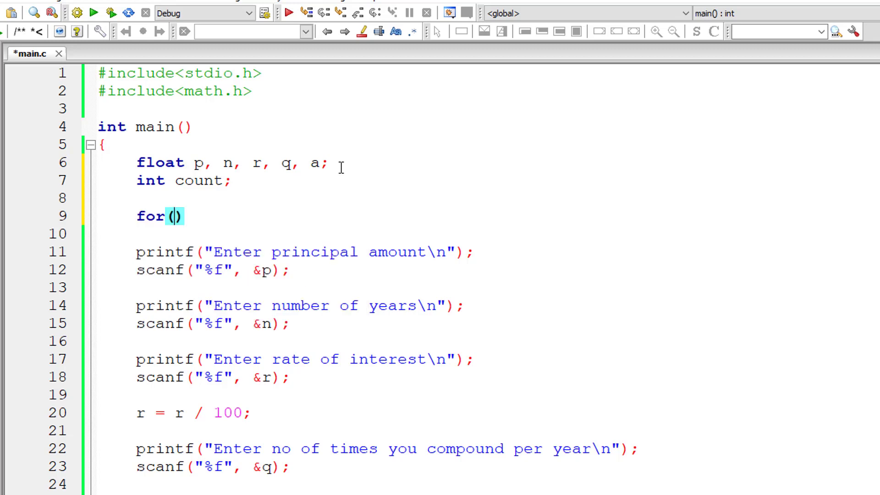
type("count = 1;")
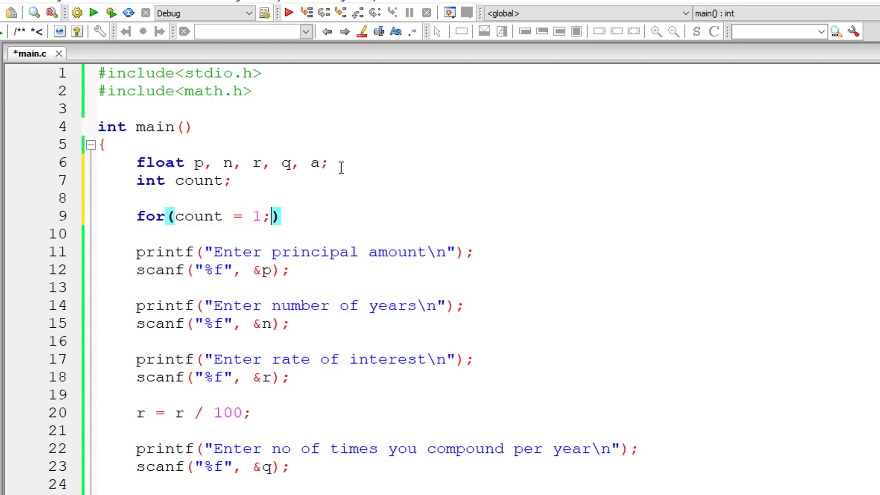
type(" count <= ")
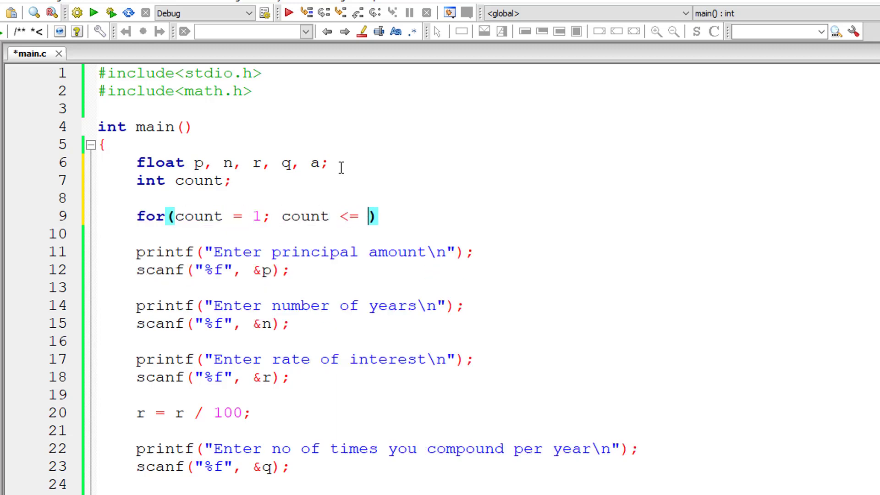
type("10;")
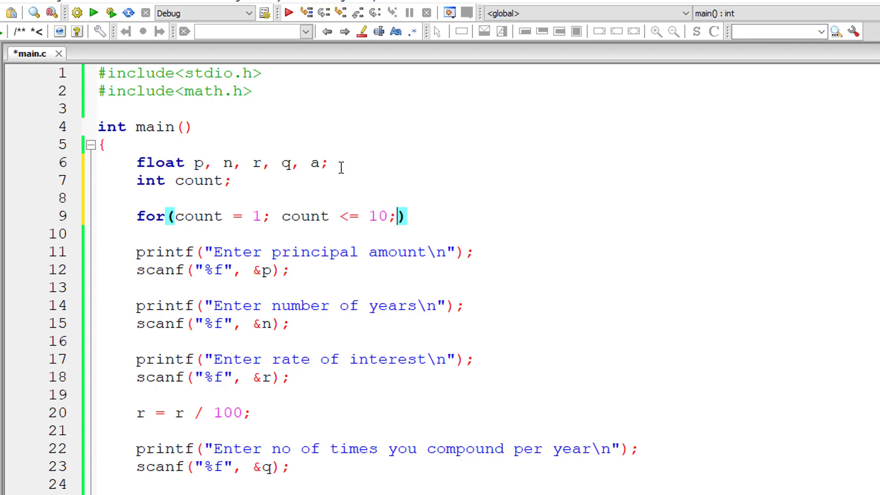
type(" count++")
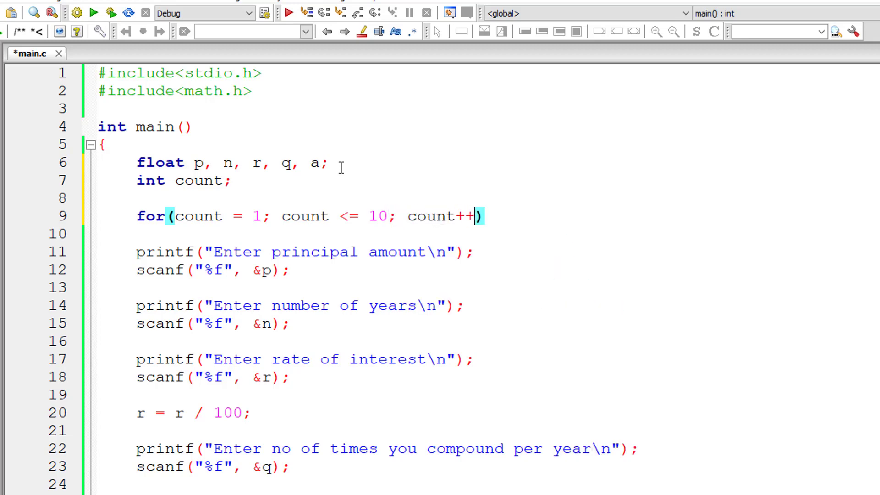
key("End")
key("Return")
type("{")
key("Return")
scroll(341, 167, "down", 3)
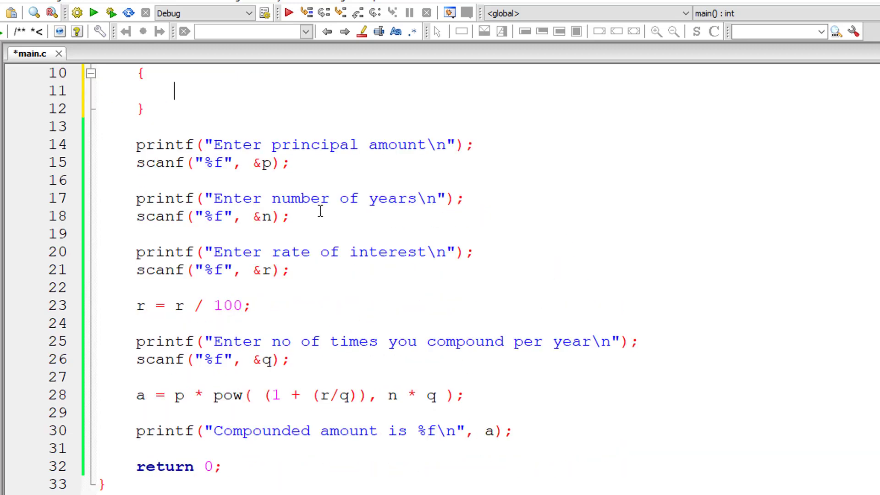
mouse_move(523, 431)
left_mouse_down()
mouse_move(101, 347)
mouse_move(64, 150)
left_mouse_up()
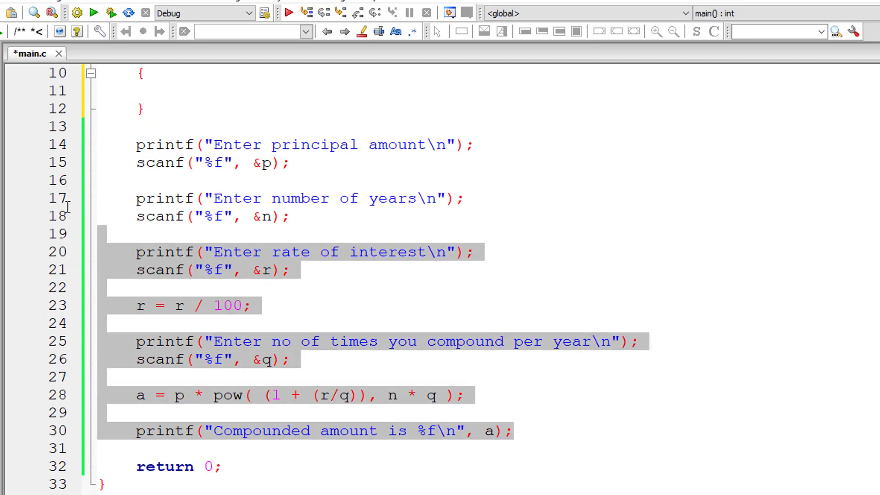
Move the prompts, input reads, formula and output code inside the for loop body
key("ctrl+x")
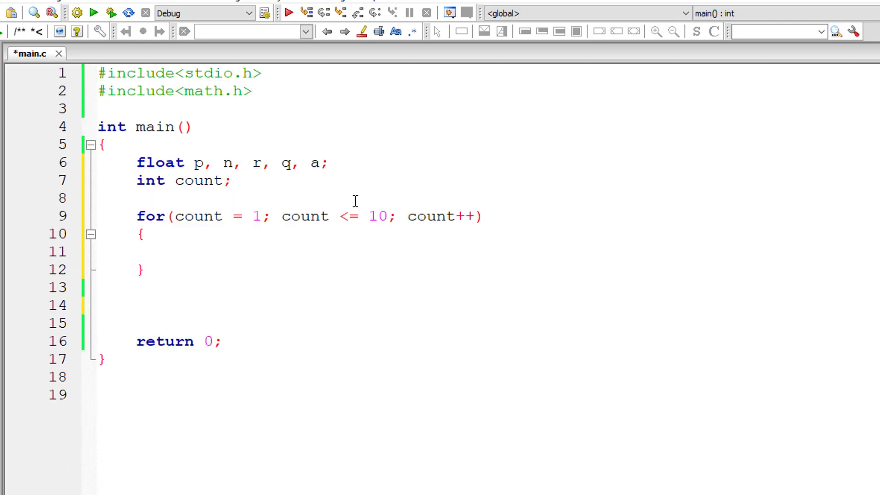
key("BackSpace")
key("BackSpace")
key("Up")
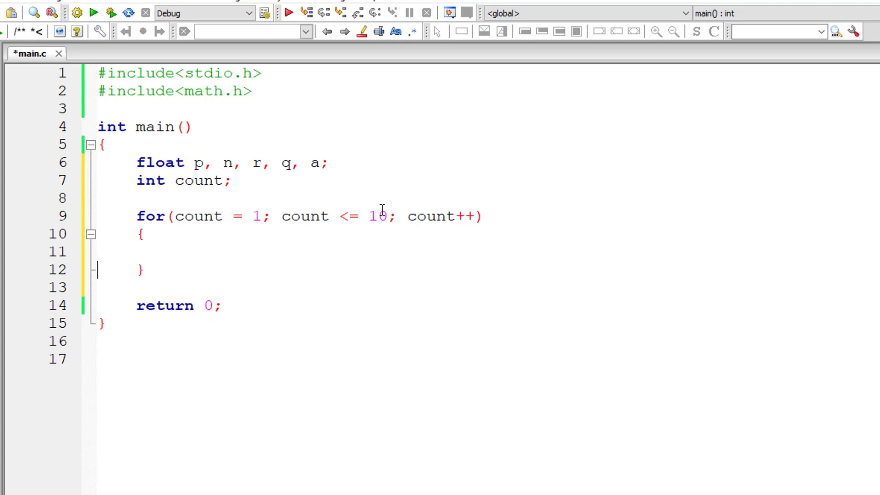
key("Up")
key("ctrl+v")
scroll(382, 212, "down", 1)
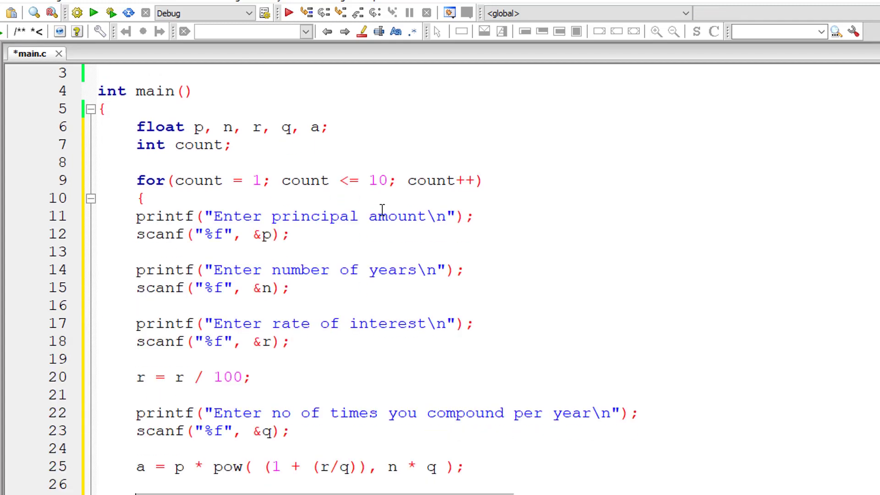
Indent the loop body one level and save main.c
key("shift+Up")
key("shift+Up")
key("shift+Up")
key("shift+Up")
key("shift+Up")
key("shift+Up")
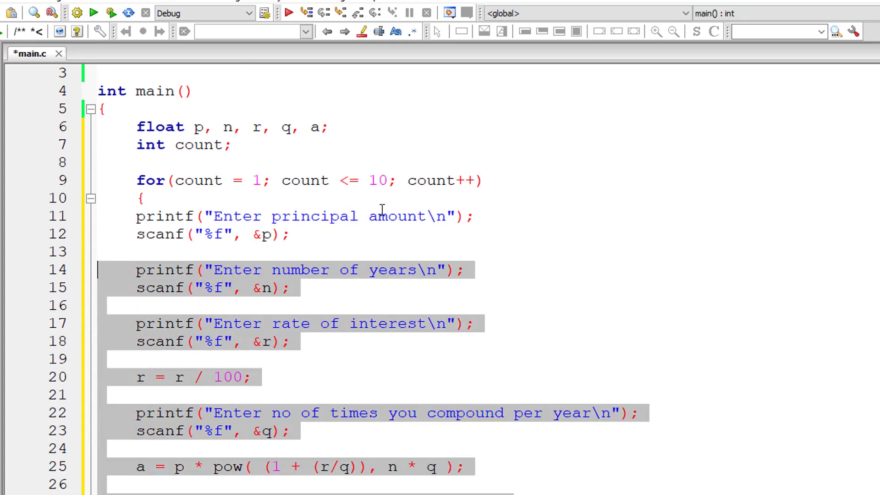
key("shift+Up")
key("shift+Up")
key("shift+Up")
key("Tab")
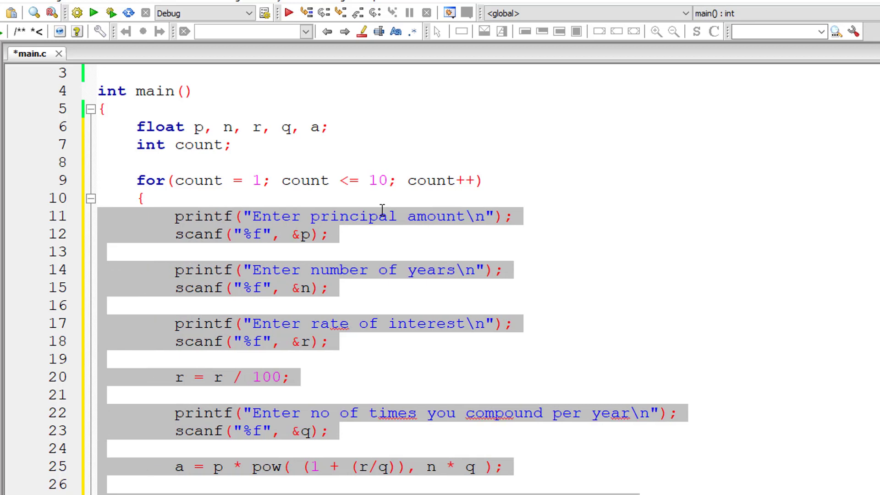
left_click(143, 198)
scroll(378, 206, "up", 1)
key("ctrl+s")
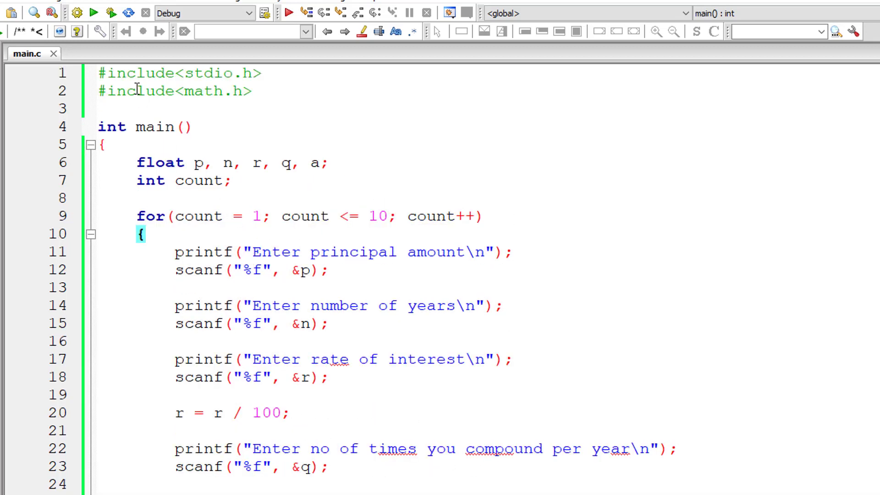
Build and run the program, then enter 5000, 2, 8, 4 to get 5858.296875
left_click(77, 14)
left_click(94, 14)
left_click_drag(249, 118, 338, 123)
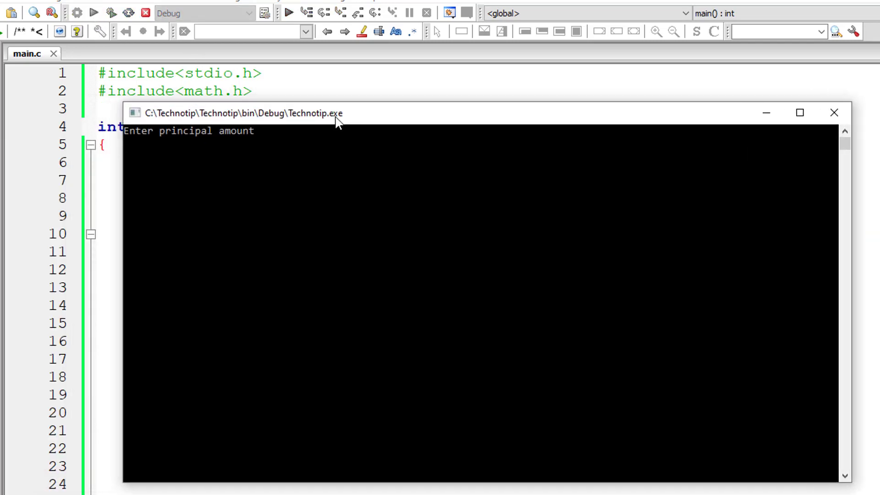
type("5000")
key("Return")
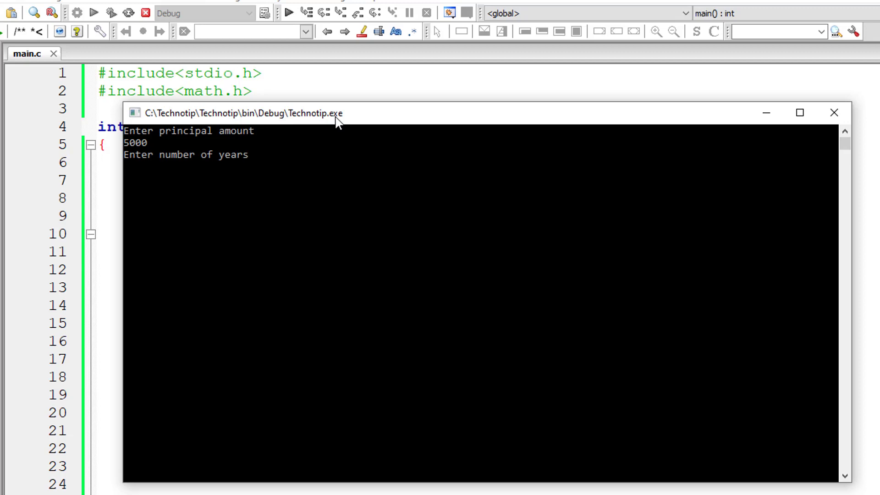
type("2")
key("Return")
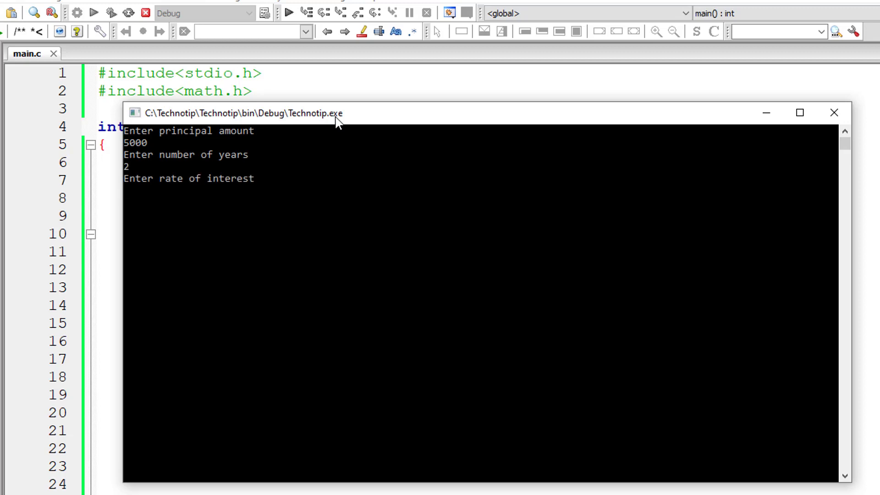
type("8")
key("Return")
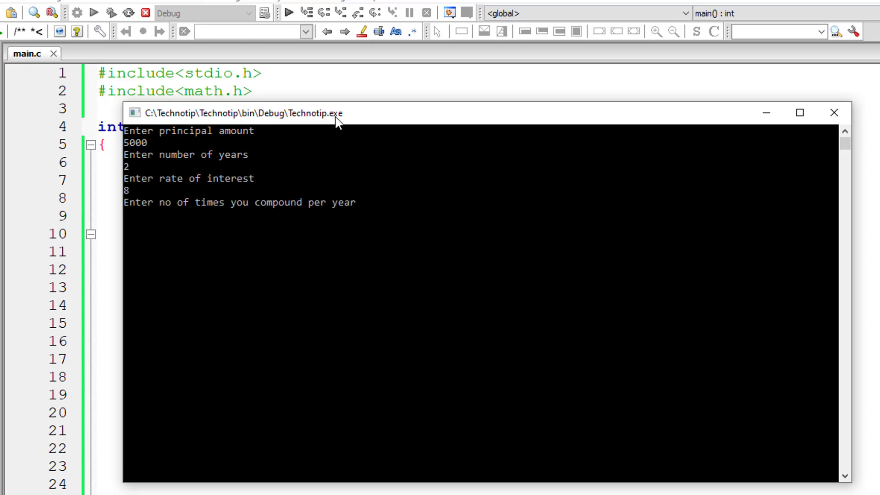
type("4")
key("Return")
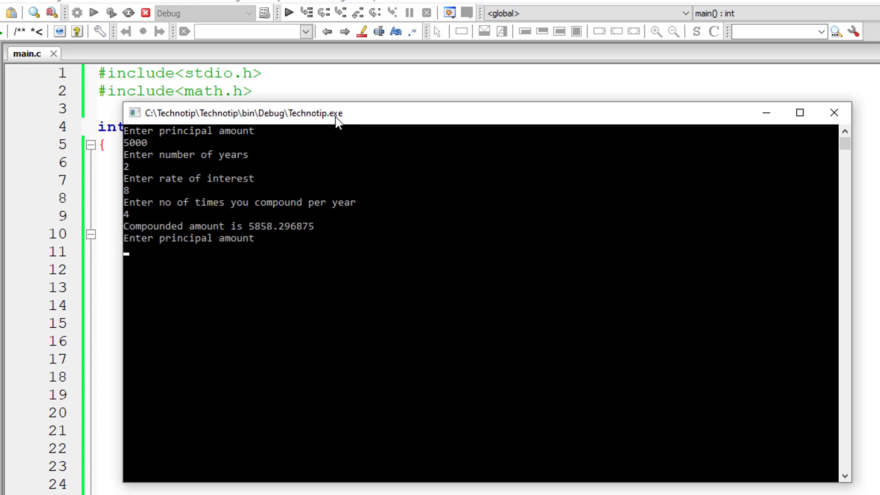
type("1")
type("000")
Enter 1000, 7, 5, 1 for the second result, 1407.100464
key("Return")
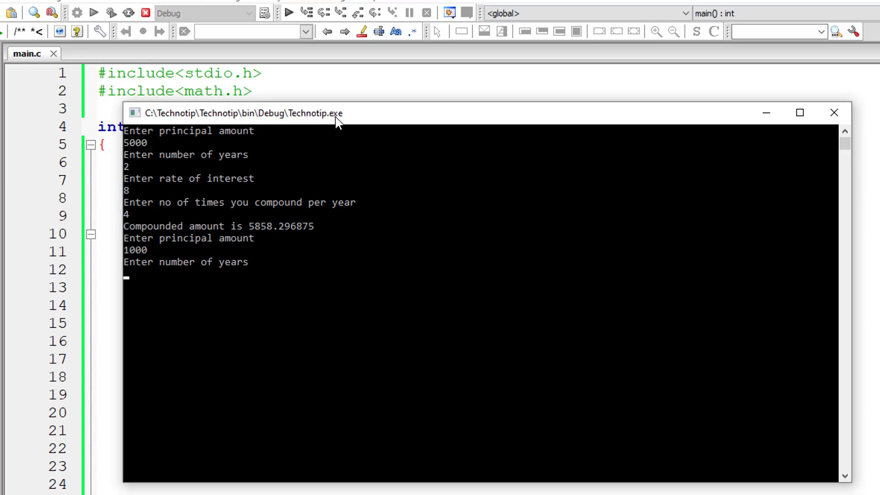
type("7")
key("Return")
type("5")
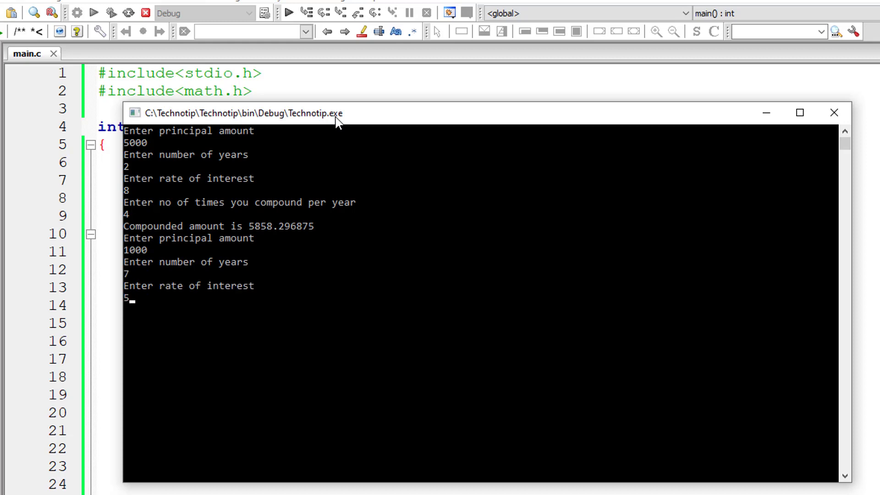
key("Return")
type("1")
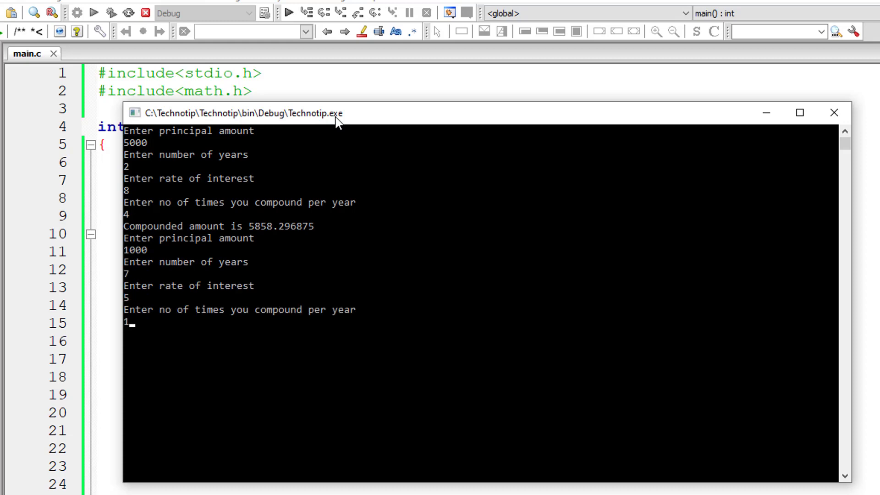
key("Return")
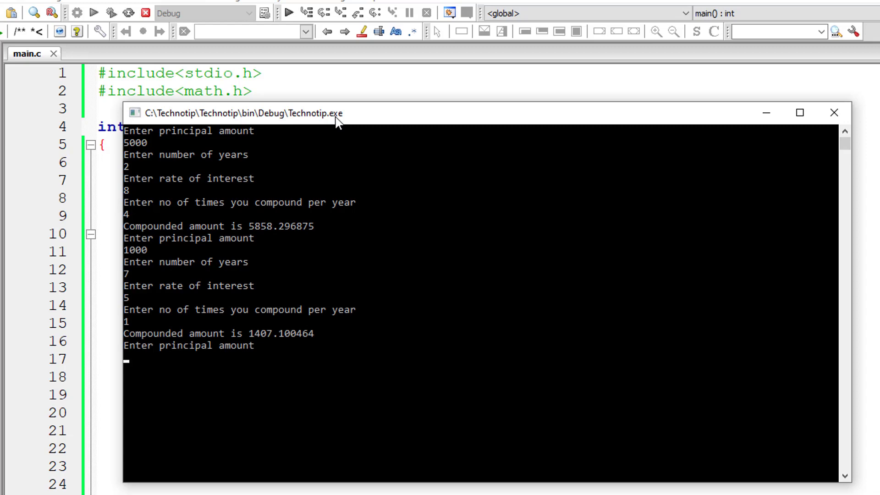
type("2000")
Enter 2000, 5, 12, 12 for the third result, 3633.393311
key("Return")
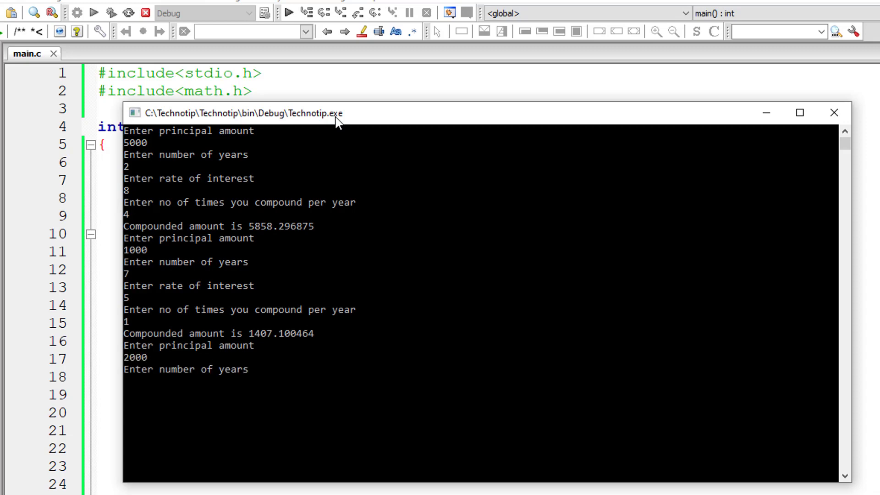
type("5")
key("Return")
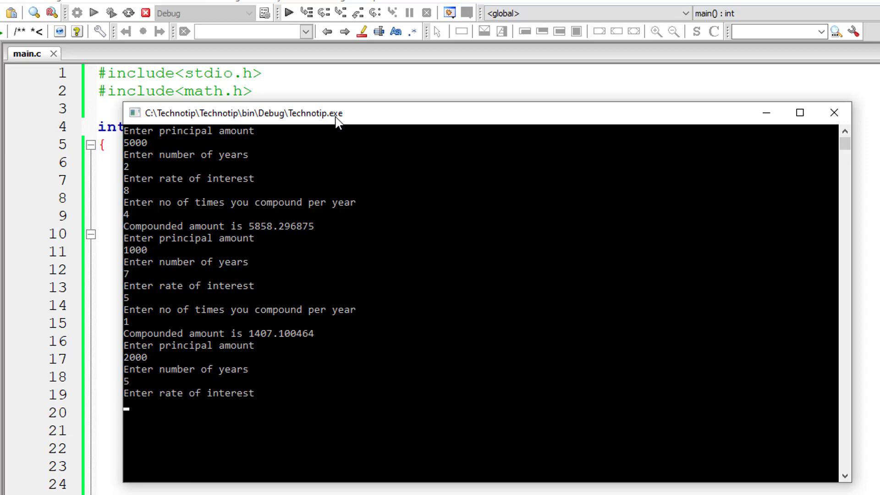
type("12")
key("Return")
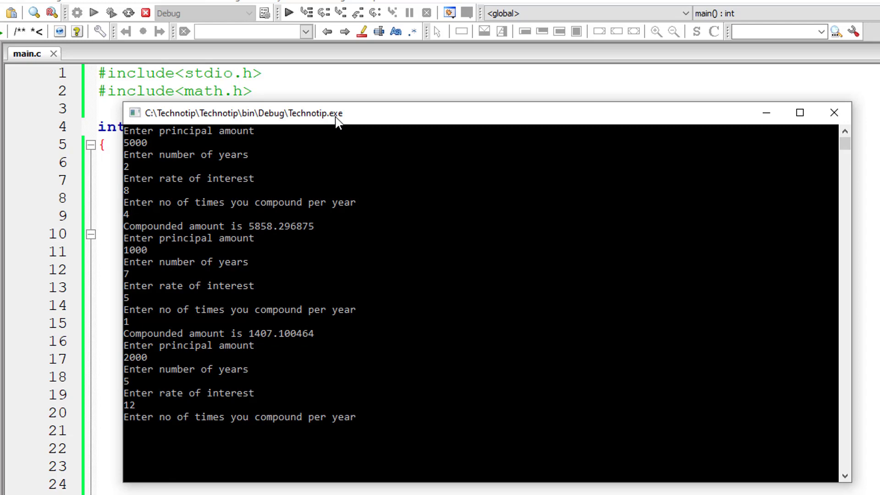
type("12")
key("Return")
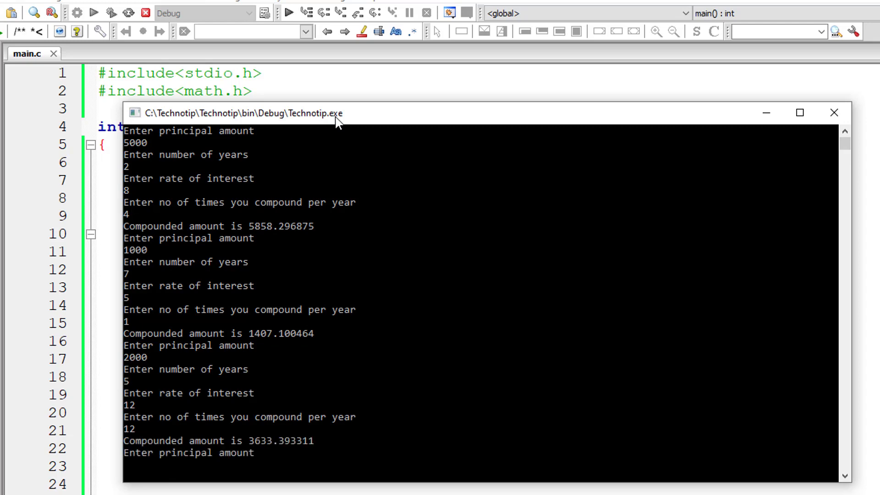
left_click_drag(338, 120, 339, 95)
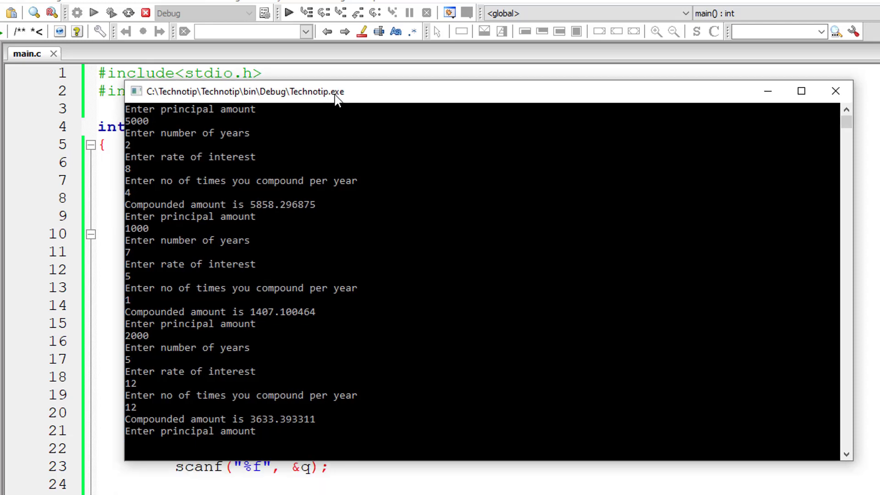
Close the console, add a second \n to the result printf, and save main.c
left_click(836, 87)
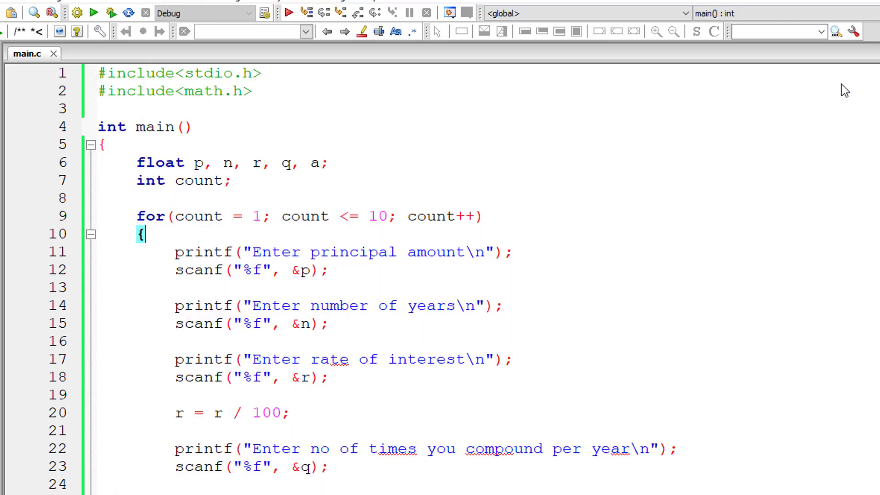
scroll(439, 300, "down", 2)
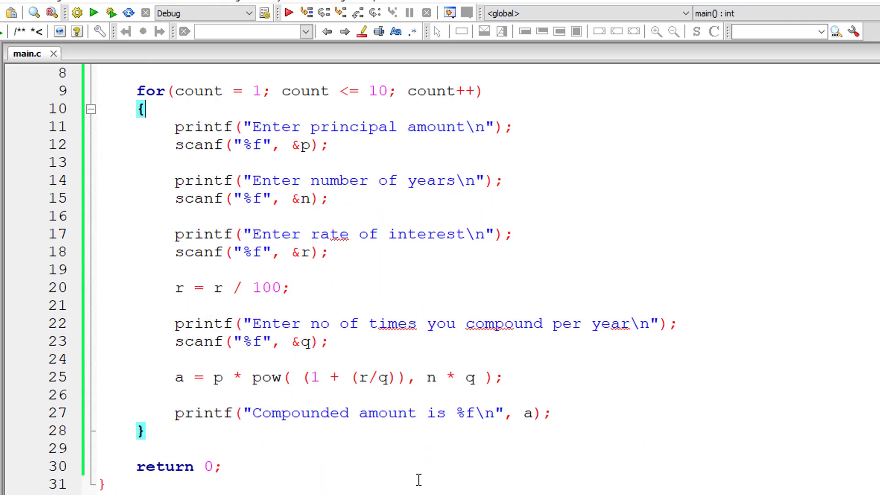
left_click(504, 411)
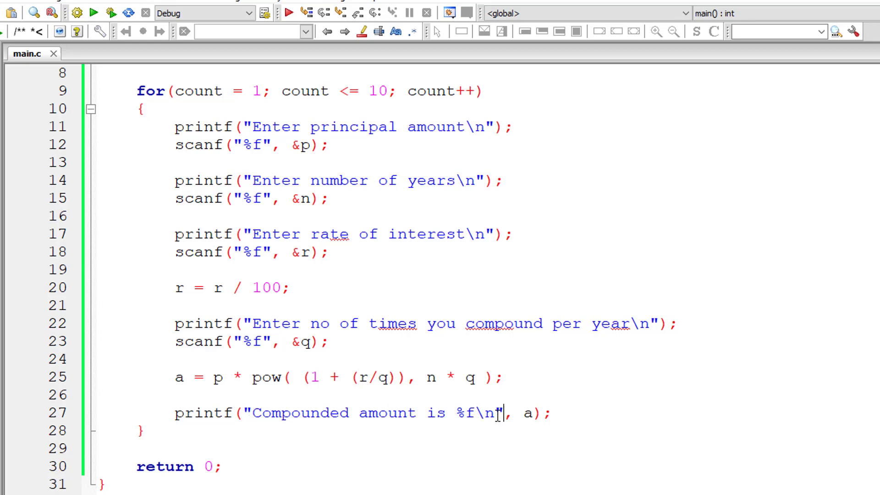
key("BackSpace")
type("n\\n")
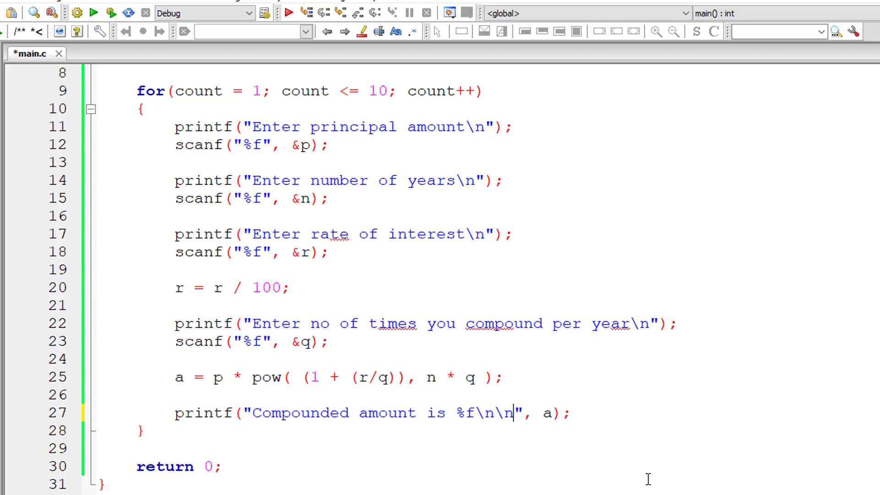
key("ctrl+s")
scroll(649, 480, "up", 3)
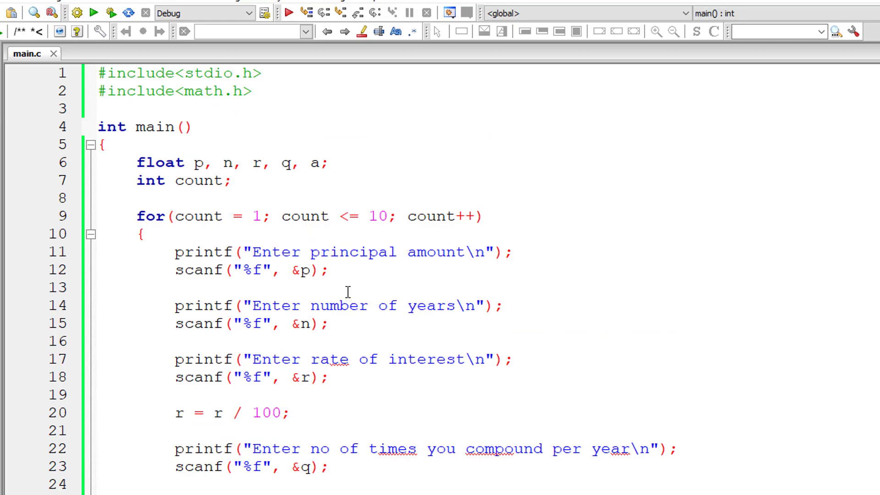